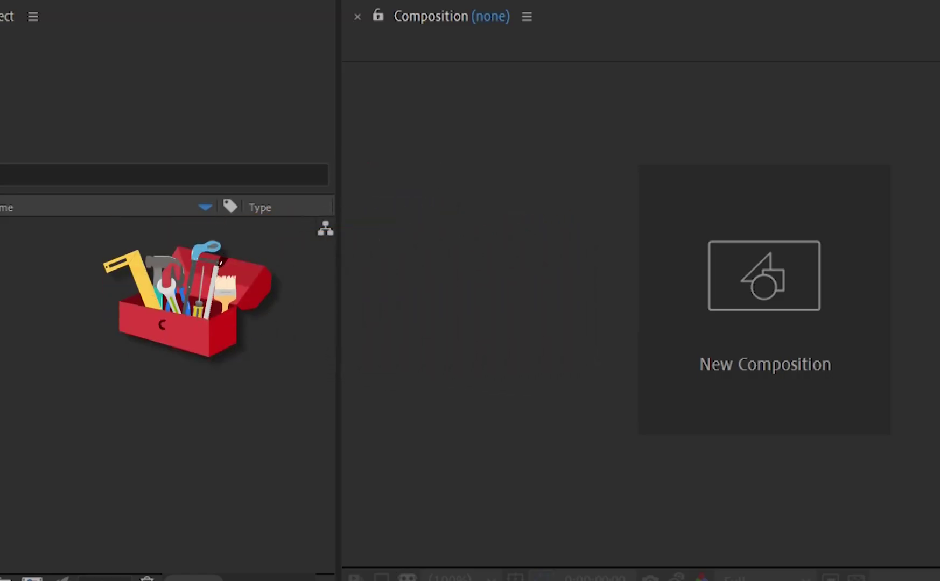
# Import the images Arthurcat.jpg, download (2).jpg and meow.jpg into the project as footage
pyautogui.click(42, 284)
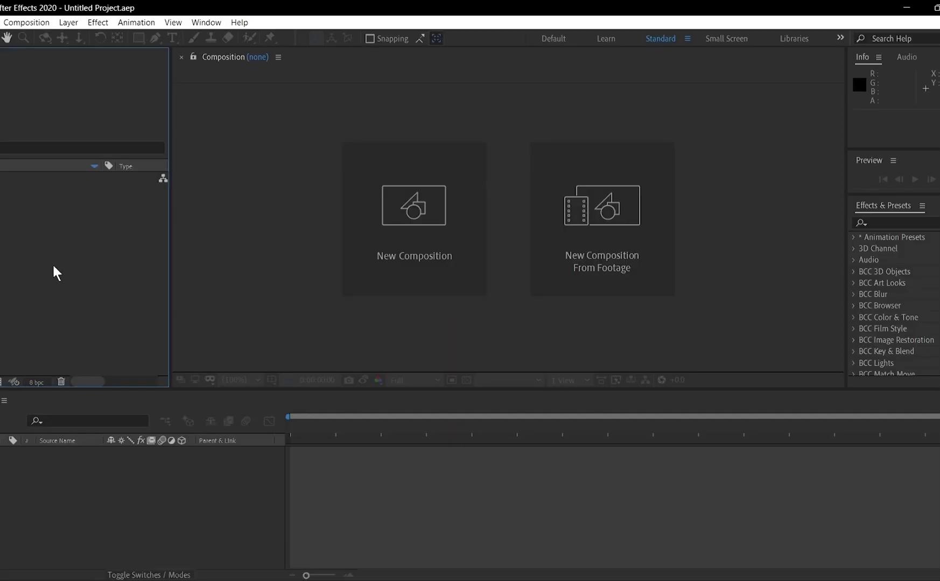
pyautogui.doubleClick(25, 254)
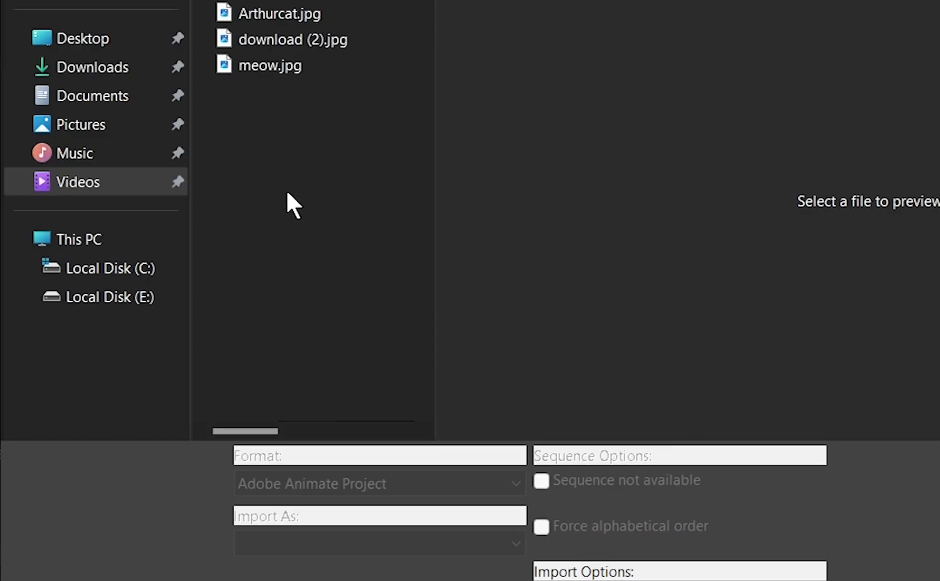
pyautogui.moveTo(287, 192); pyautogui.dragTo(687, 7)
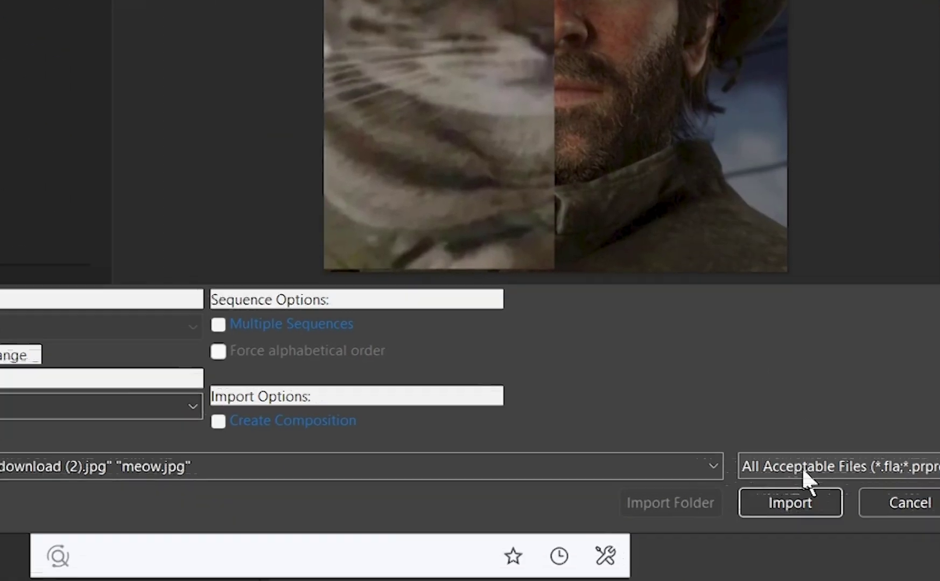
pyautogui.click(790, 500)
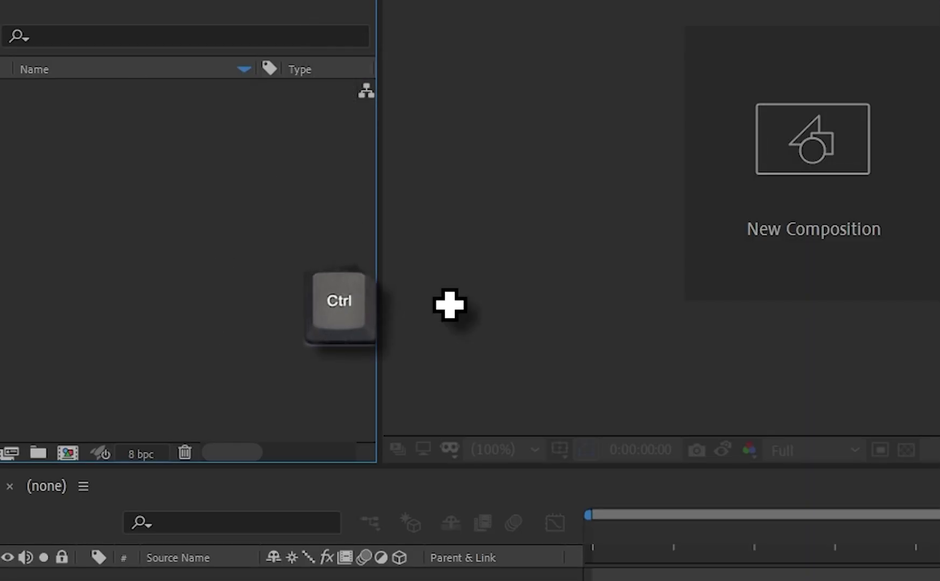
pyautogui.hotkey('ctrl', 'i')
pyautogui.moveTo(283, 189); pyautogui.dragTo(333, 3)
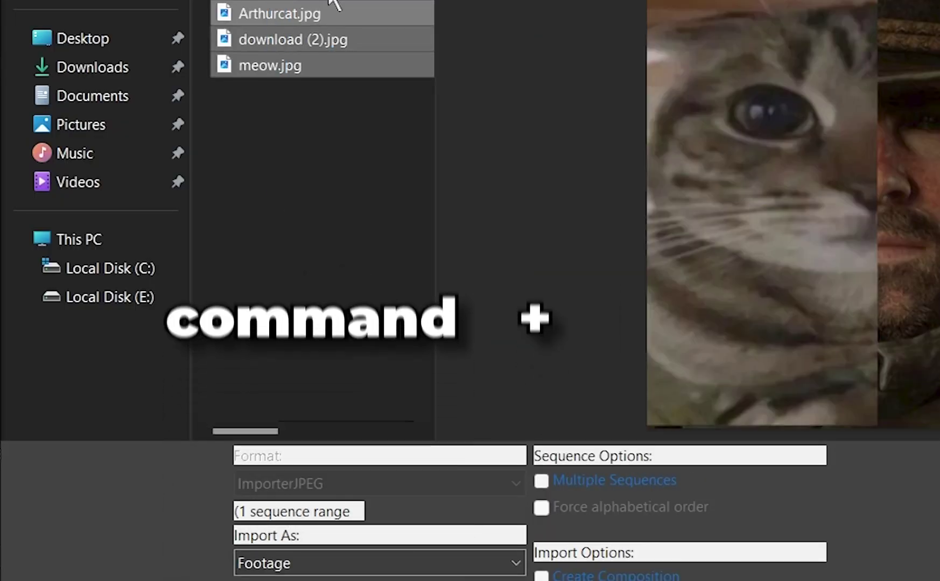
pyautogui.click(820, 577)
# Create a new 1920 x 1080 composition named Comp 1 at 30 frames per second, Third resolution and 20 seconds long
pyautogui.click(254, 218)
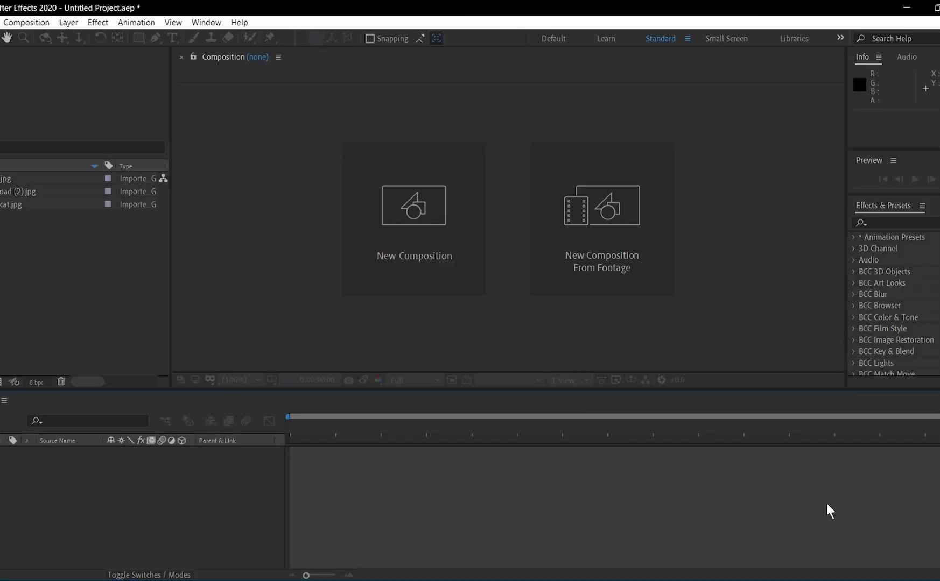
pyautogui.click(375, 224)
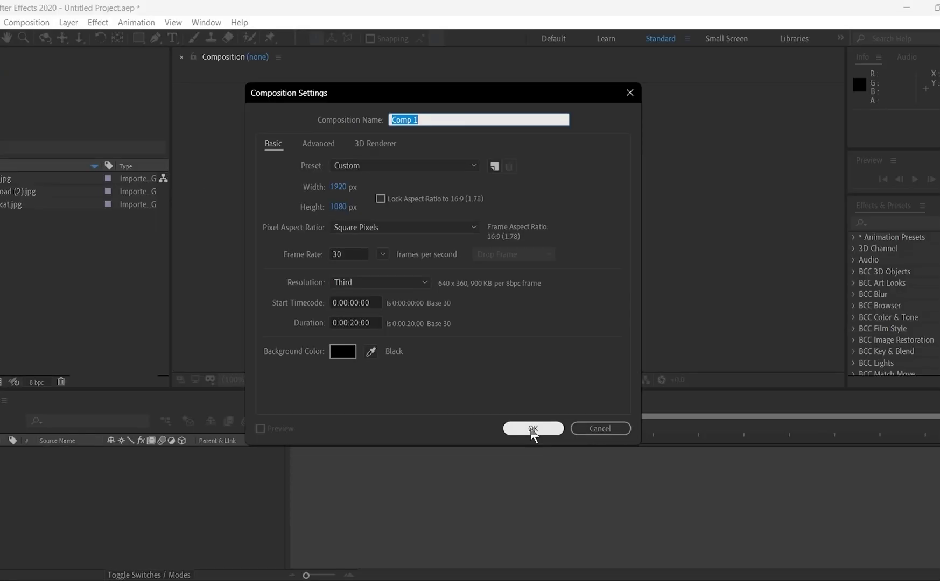
pyautogui.click(683, 466)
# Create a new folder in the project and put the three imported images into it
pyautogui.click(116, 306)
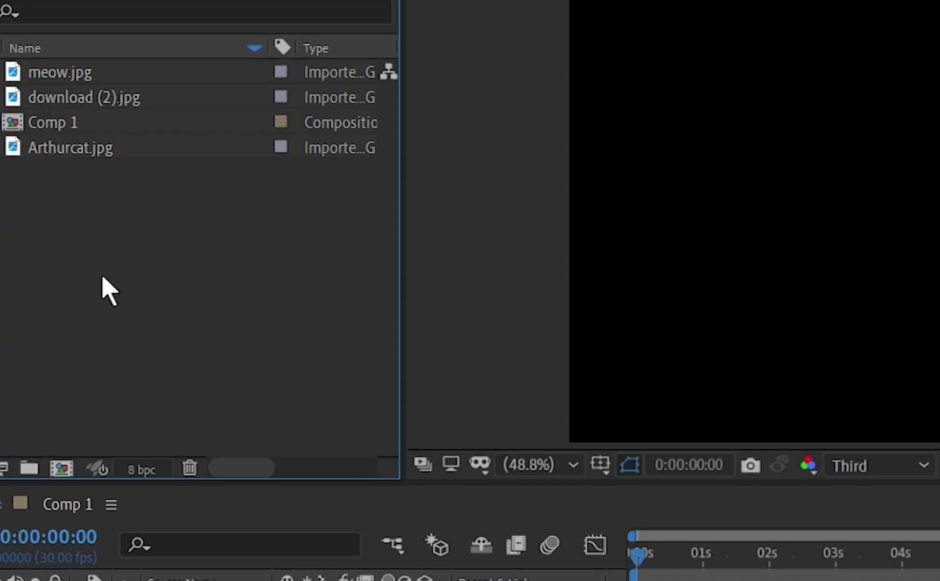
pyautogui.rightClick(16, 282)
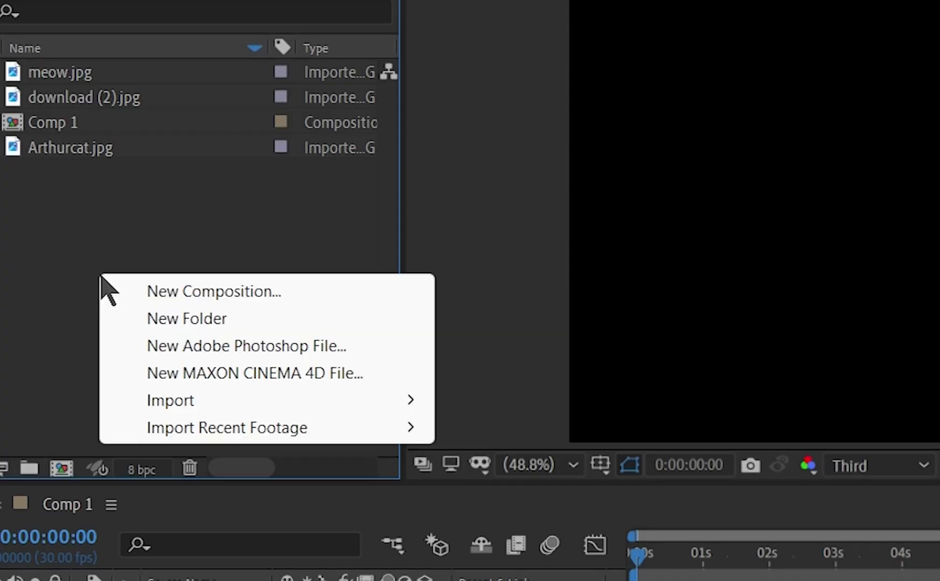
pyautogui.click(189, 320)
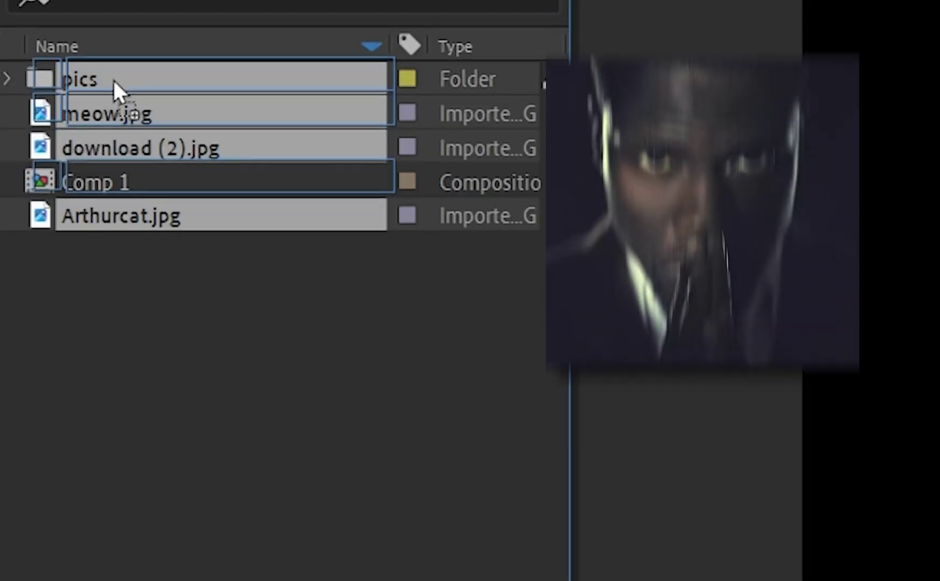
pyautogui.moveTo(115, 90); pyautogui.dragTo(43, 84)
pyautogui.click(10, 79)
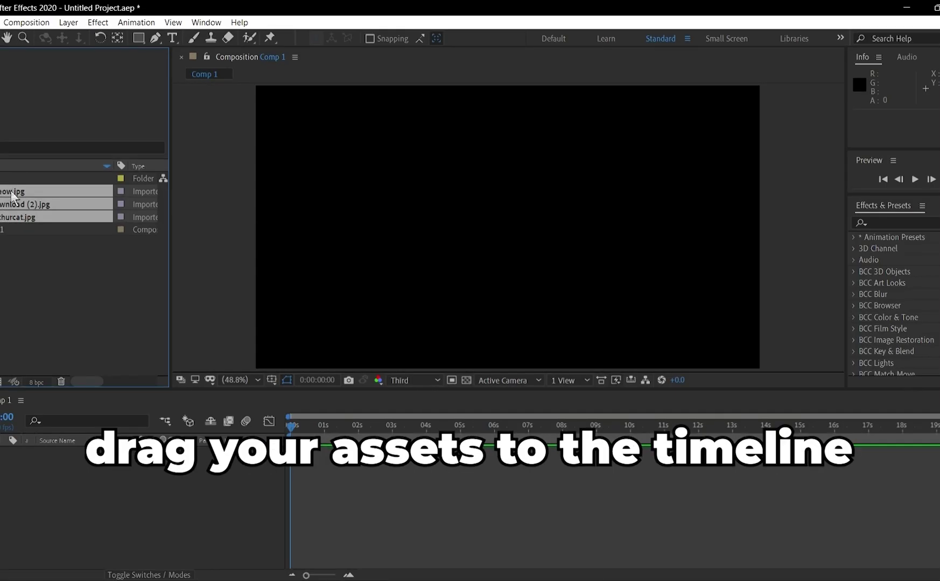
# Add the three images to the Comp 1 timeline as layers and try moving Arthurcat.jpg within the layer order
pyautogui.moveTo(172, 478); pyautogui.dragTo(201, 489)
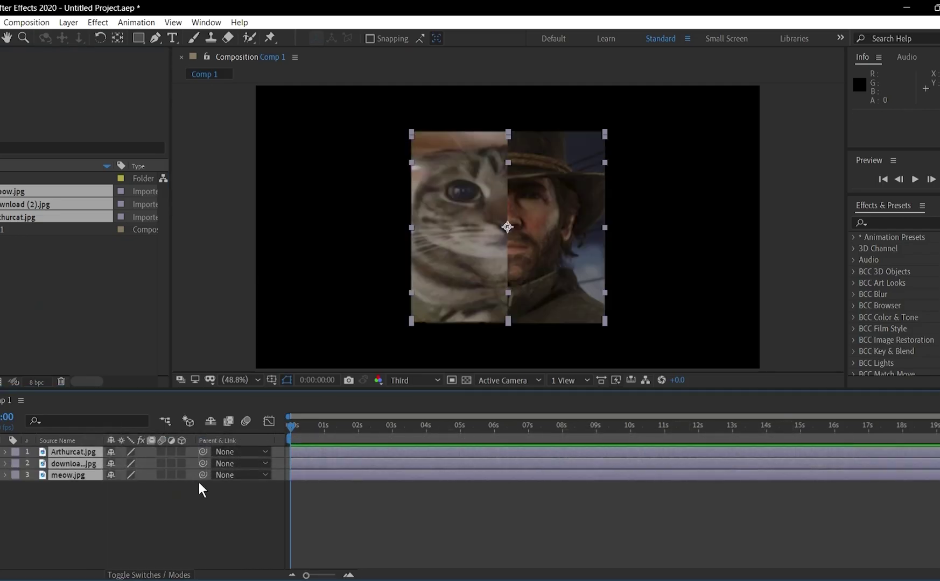
pyautogui.click(380, 492)
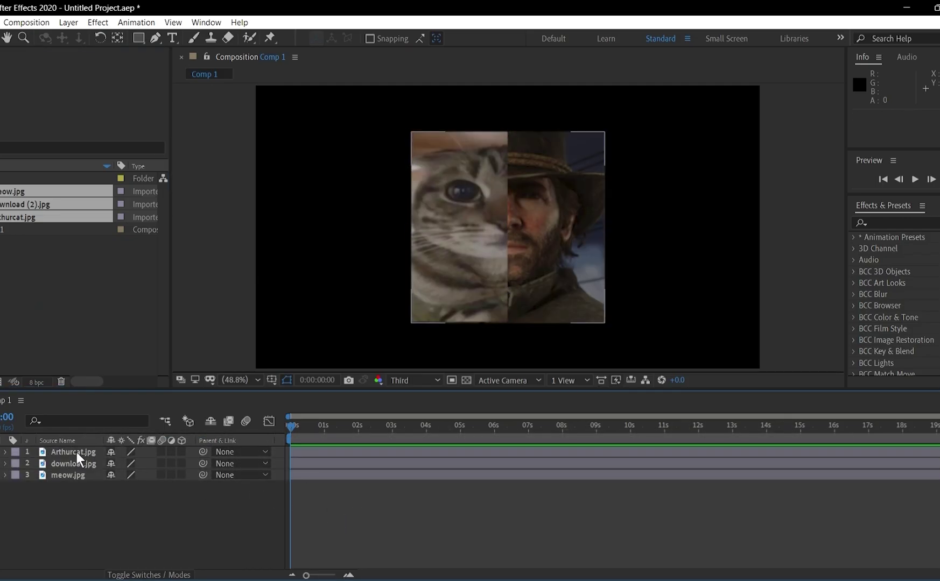
pyautogui.moveTo(77, 452); pyautogui.dragTo(82, 477)
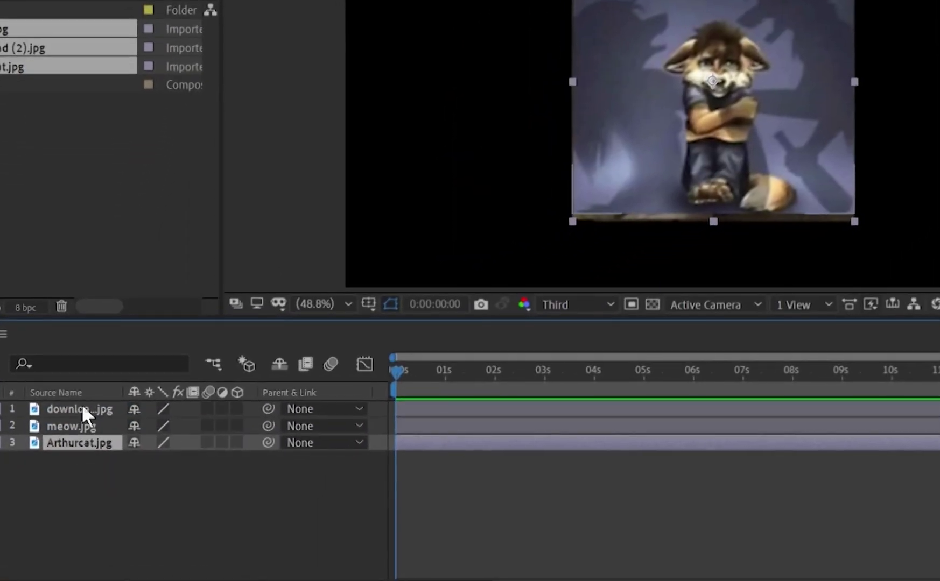
pyautogui.moveTo(82, 409); pyautogui.dragTo(73, 467)
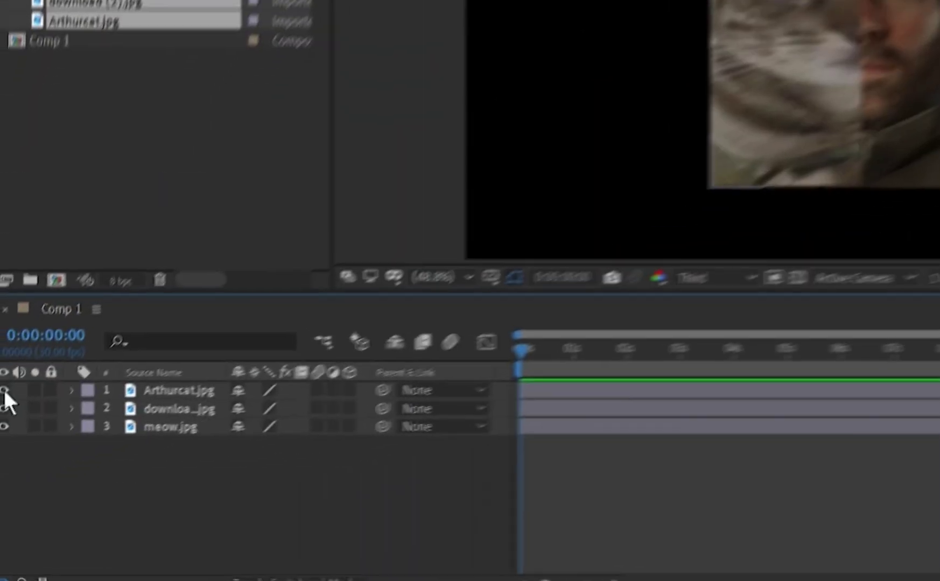
# Hide the Arthurcat.jpg and download (2).jpg layers in Comp 1
pyautogui.click(5, 389)
pyautogui.click(6, 404)
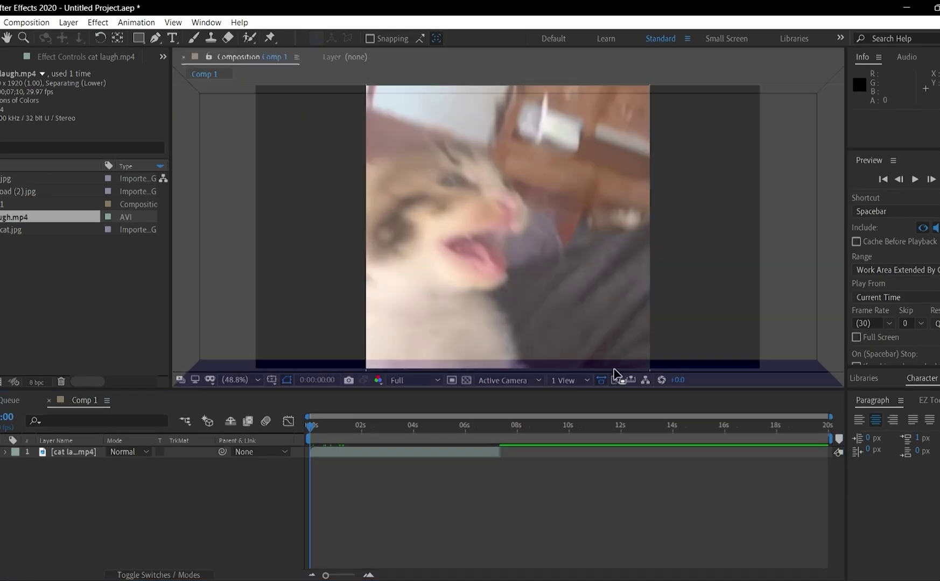
pyautogui.moveTo(615, 374); pyautogui.dragTo(894, 398)
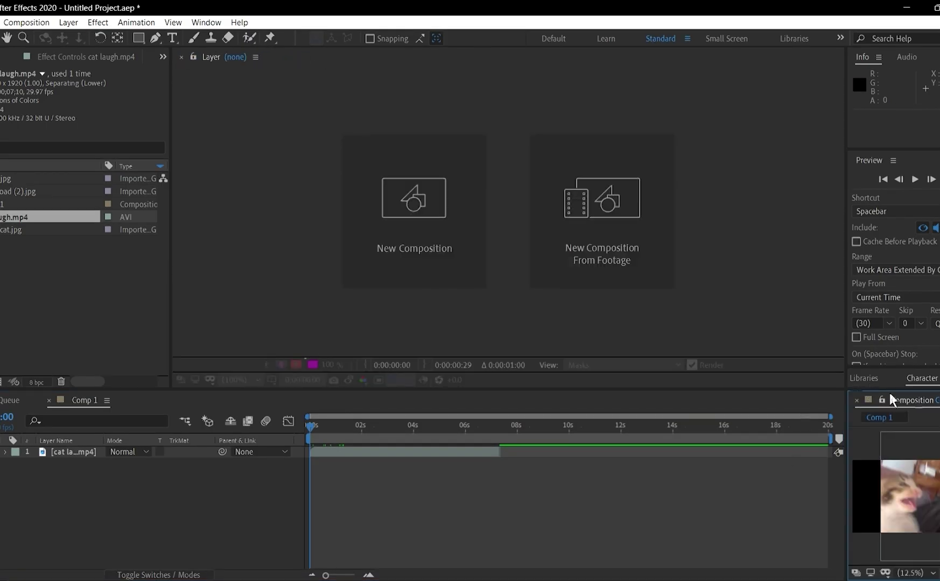
# Reset the Standard workspace to its saved layout and close the unneeded panel beside the composition view
pyautogui.click(687, 38)
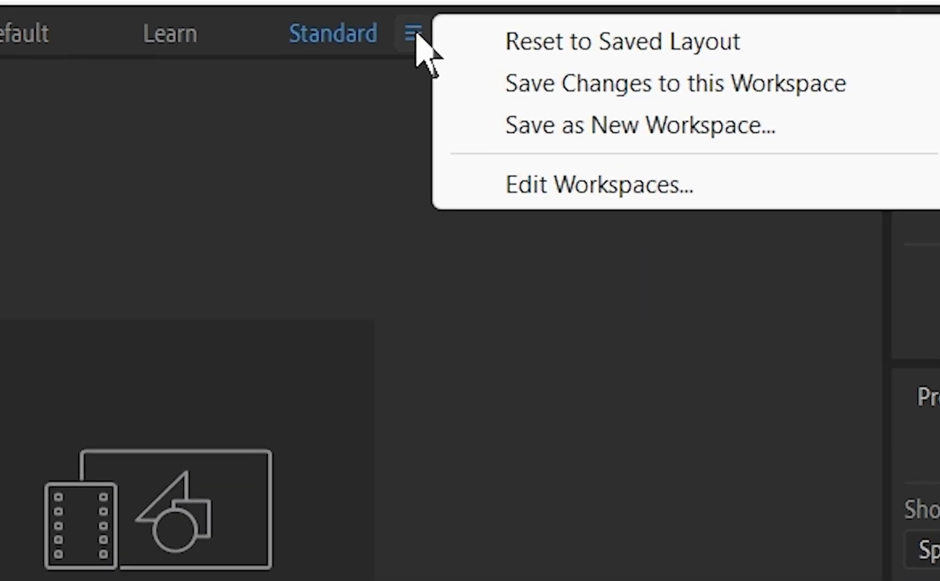
pyautogui.click(516, 54)
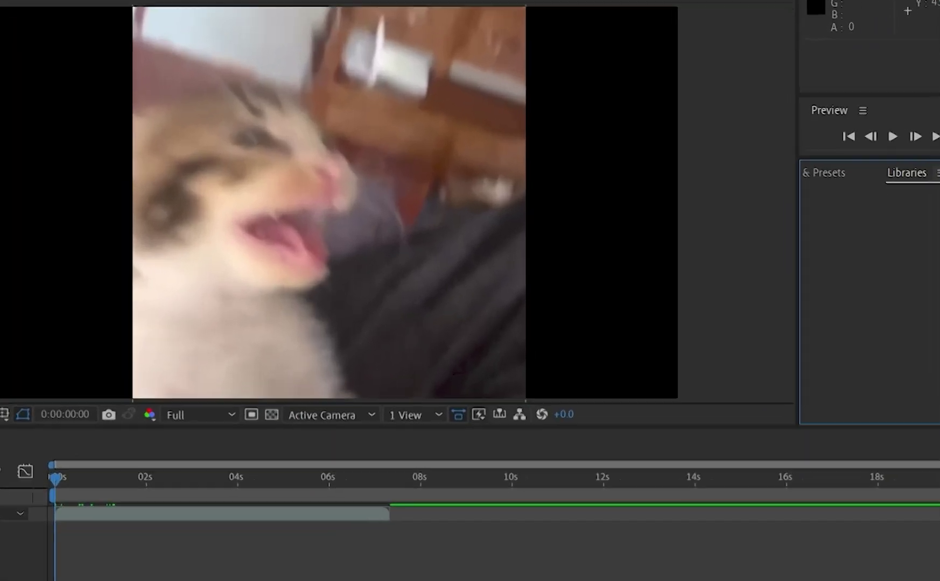
pyautogui.click(935, 204)
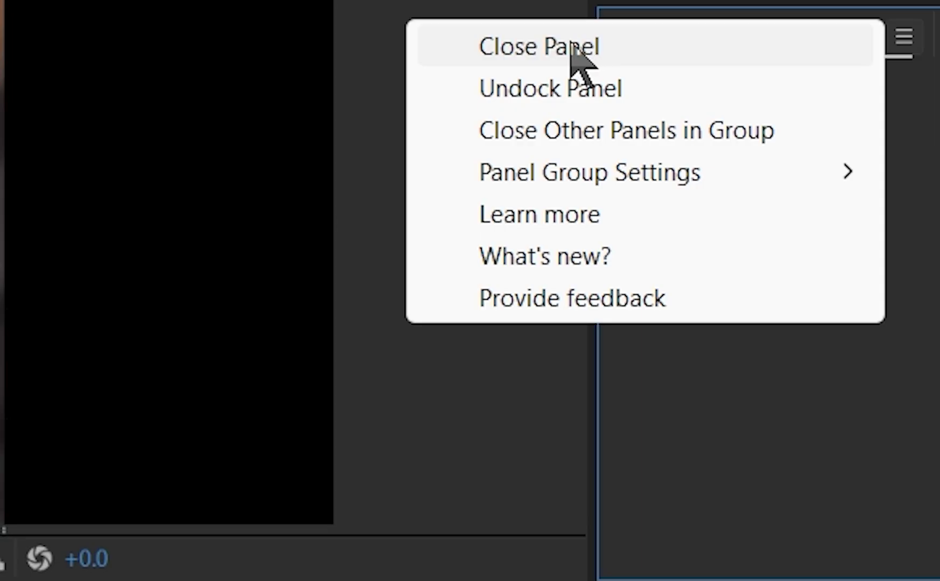
pyautogui.click(530, 41)
# View the composition settings of Comp 1
pyautogui.rightClick(221, 518)
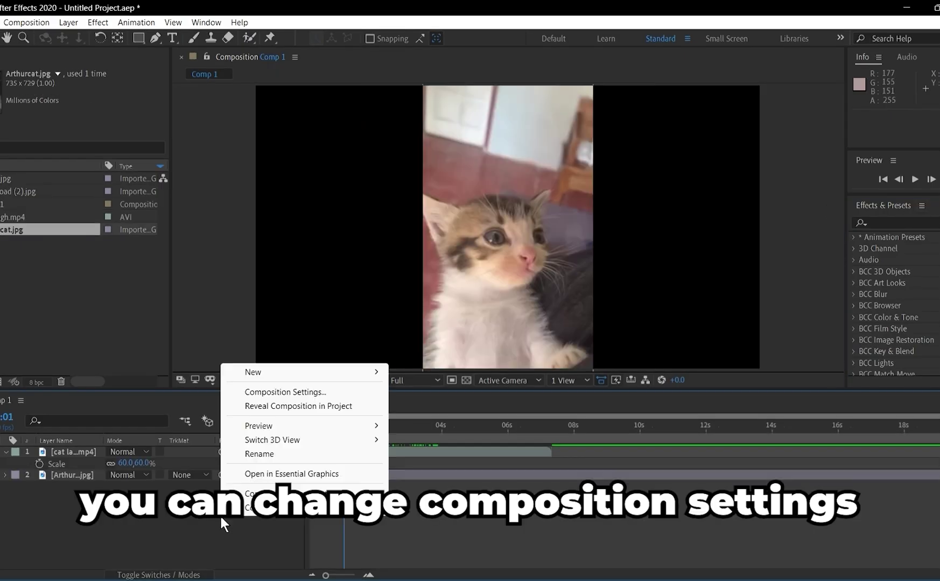
pyautogui.click(267, 393)
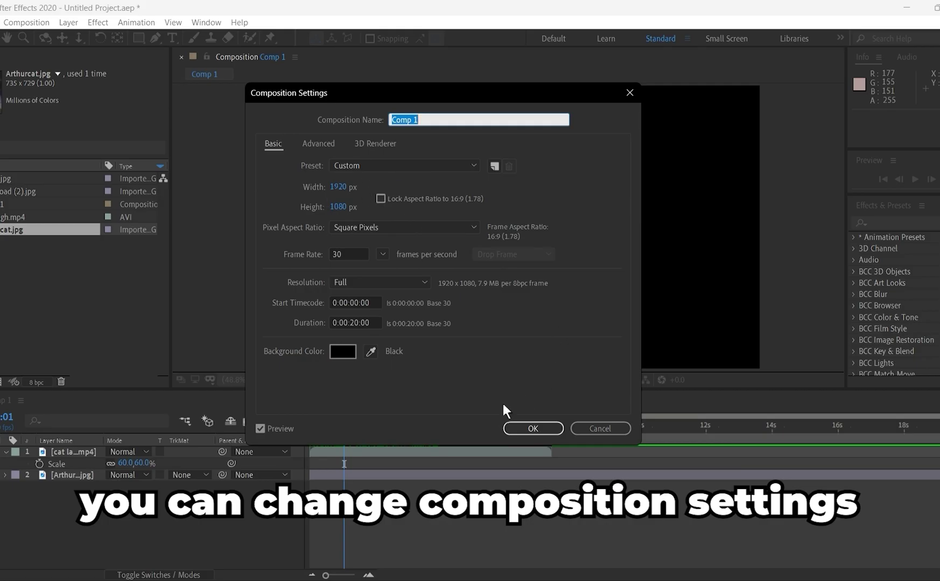
pyautogui.click(532, 428)
pyautogui.click(32, 23)
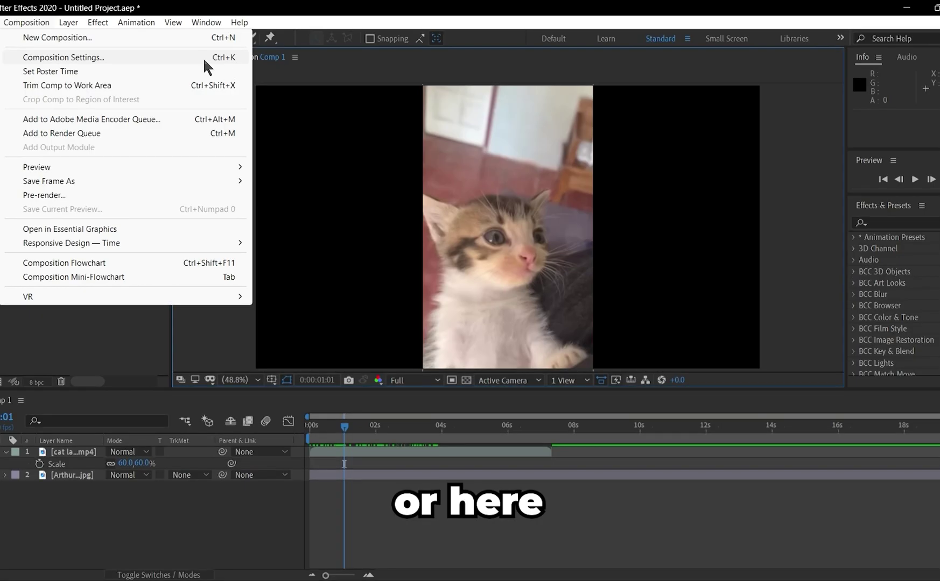
pyautogui.click(202, 57)
pyautogui.click(598, 429)
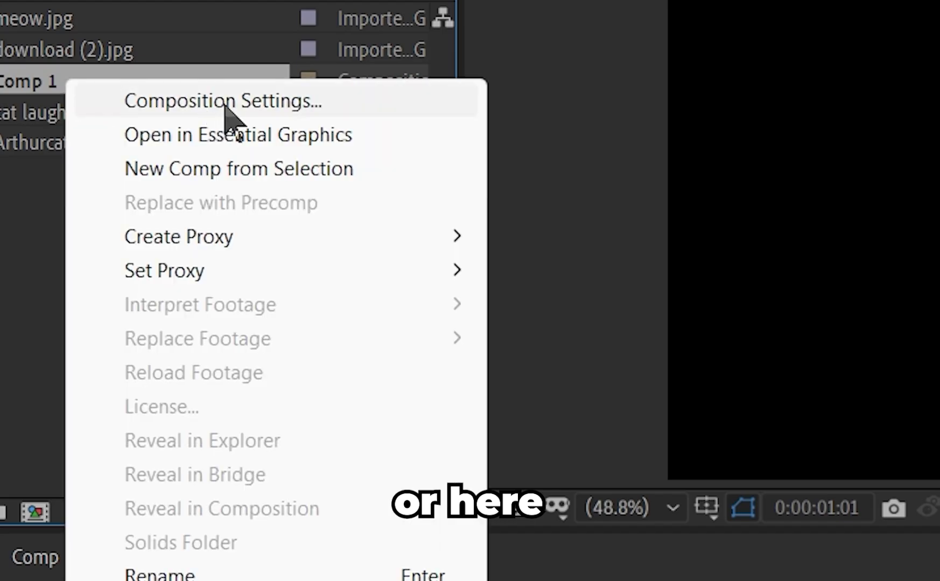
# Zoom the composition view in and out, and set its magnification to Fit up to 100%
pyautogui.click(226, 102)
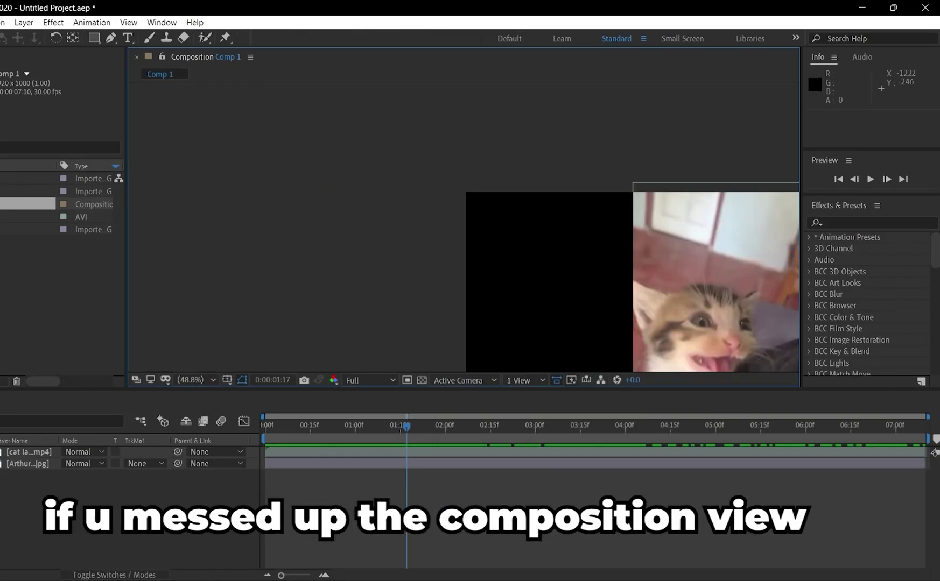
pyautogui.click(1, 38)
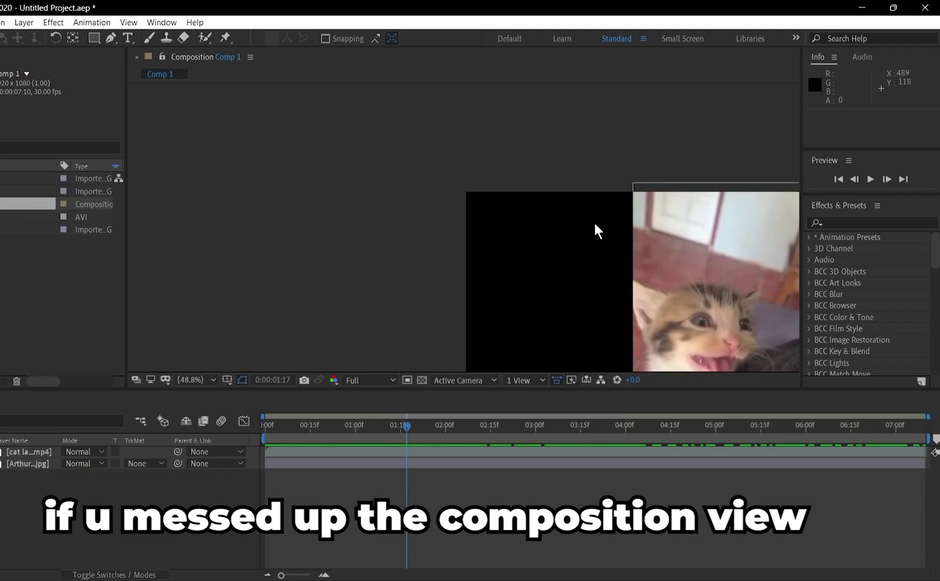
pyautogui.scroll(-10, 593, 222)
pyautogui.scroll(1, 554, 228)
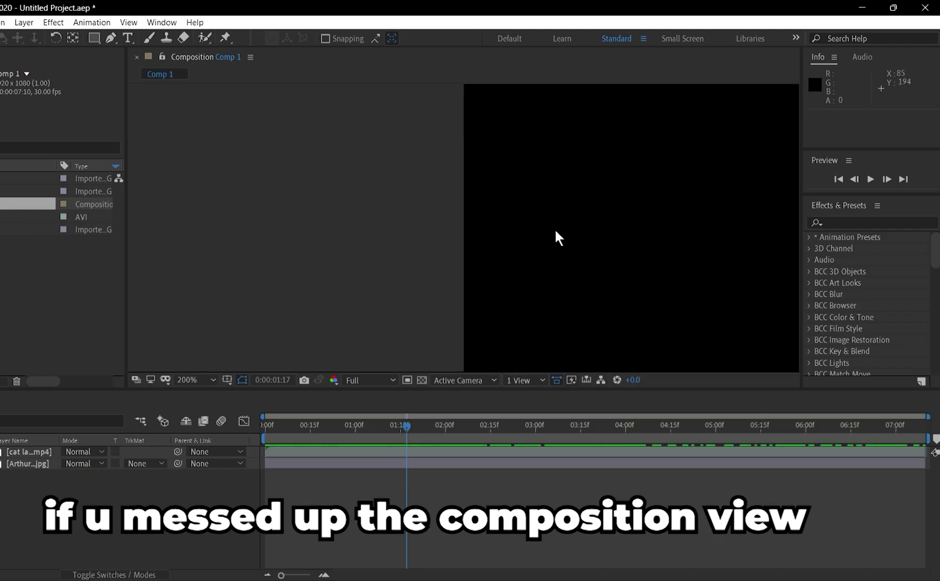
pyautogui.scroll(3, 585, 252)
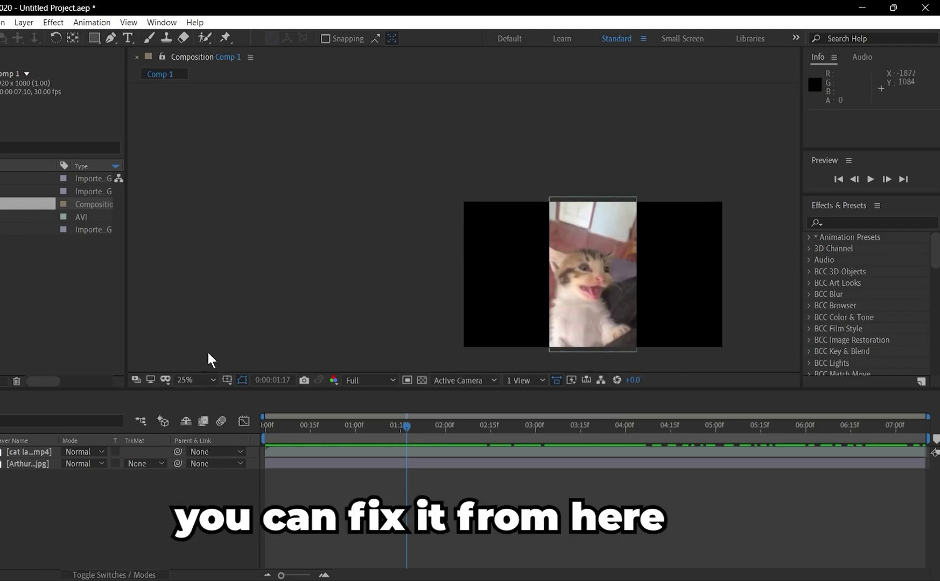
pyautogui.click(189, 381)
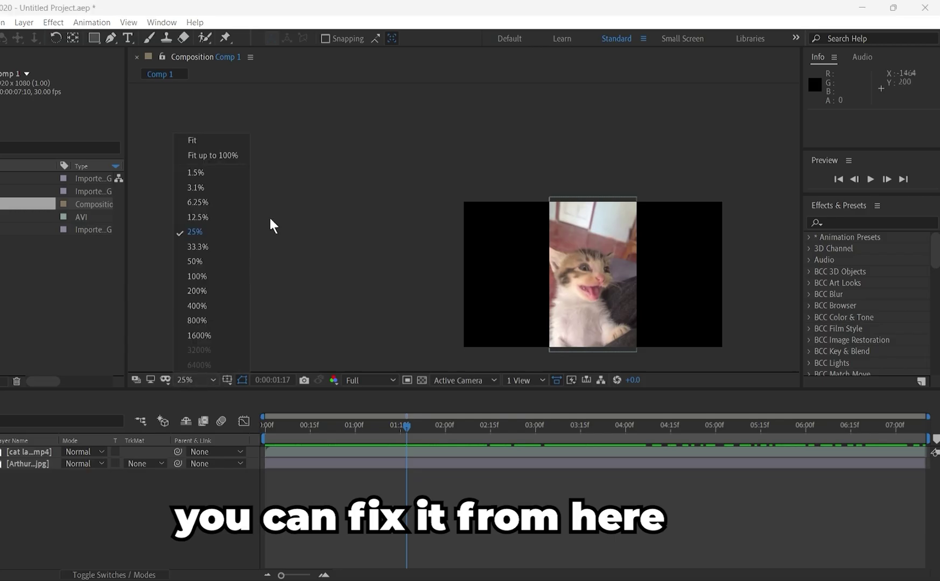
pyautogui.click(216, 156)
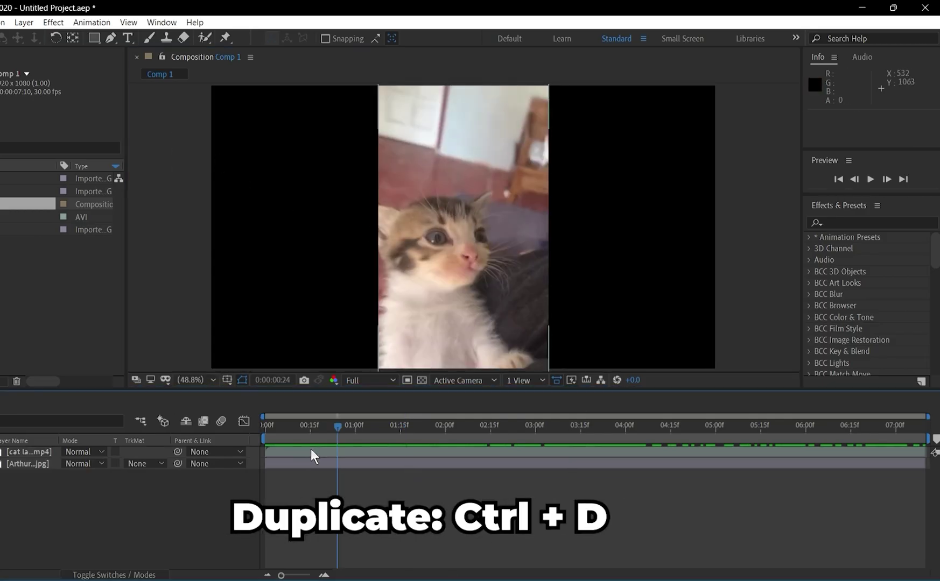
# Duplicate the cat video layer and shift the clips forward along the timeline
pyautogui.click(310, 448)
pyautogui.hotkey('ctrl', 'd')
pyautogui.moveTo(304, 451); pyautogui.dragTo(381, 454)
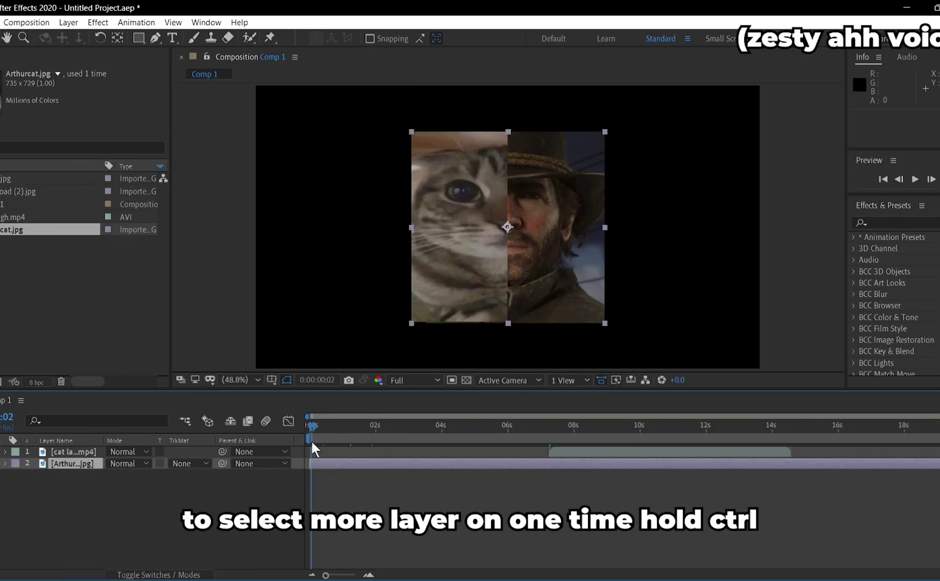
pyautogui.moveTo(356, 463); pyautogui.dragTo(545, 458)
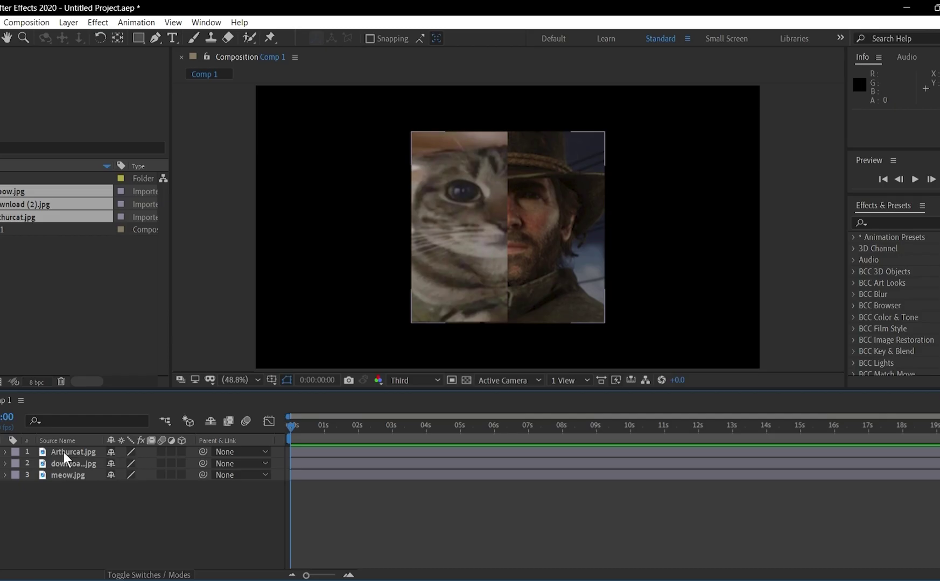
# Animate the Arthurcat.jpg layer's position with a keyframe at 0:00:00:00 and a second one at 0:00:01:13 with X set to 1433
pyautogui.click(62, 451)
pyautogui.press('p')
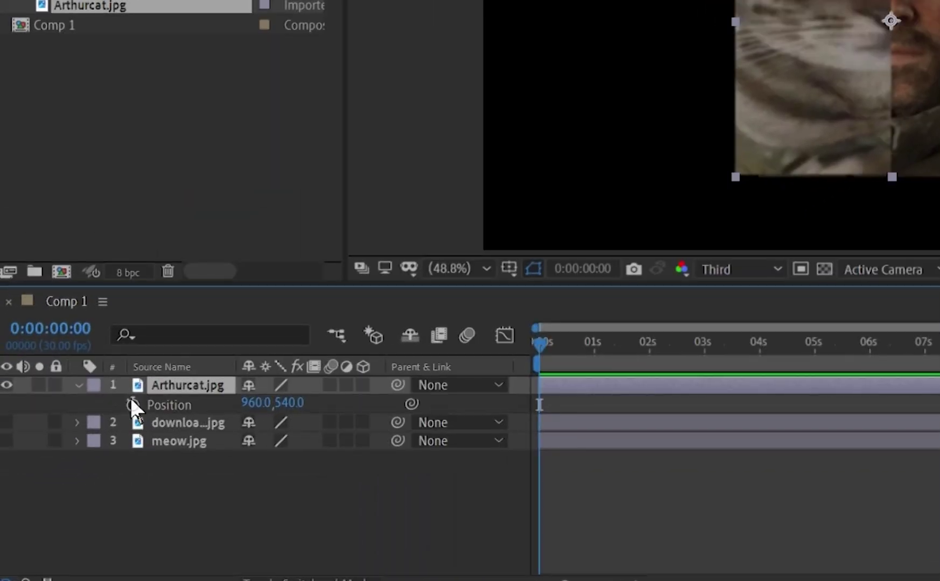
pyautogui.click(39, 464)
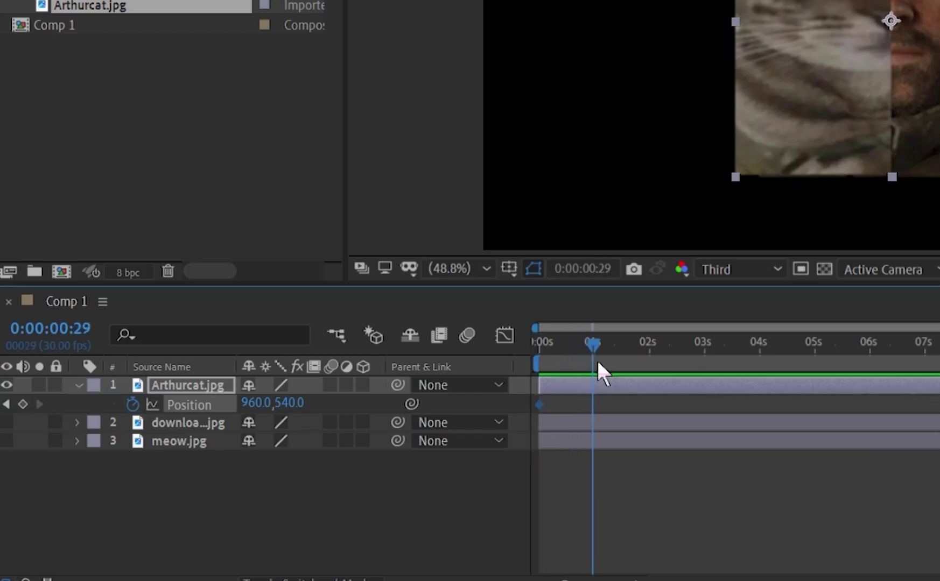
pyautogui.moveTo(596, 360); pyautogui.dragTo(618, 363)
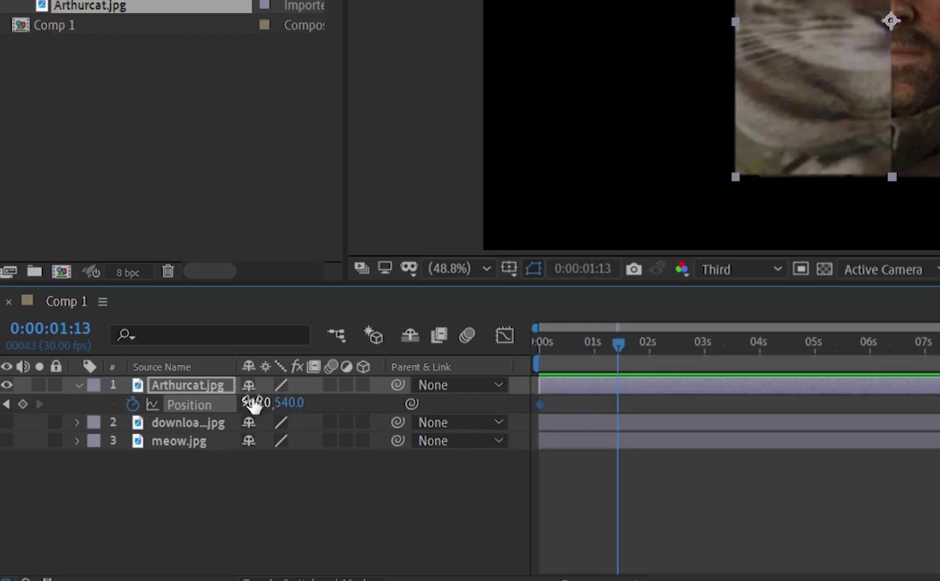
pyautogui.moveTo(257, 409); pyautogui.dragTo(774, 416)
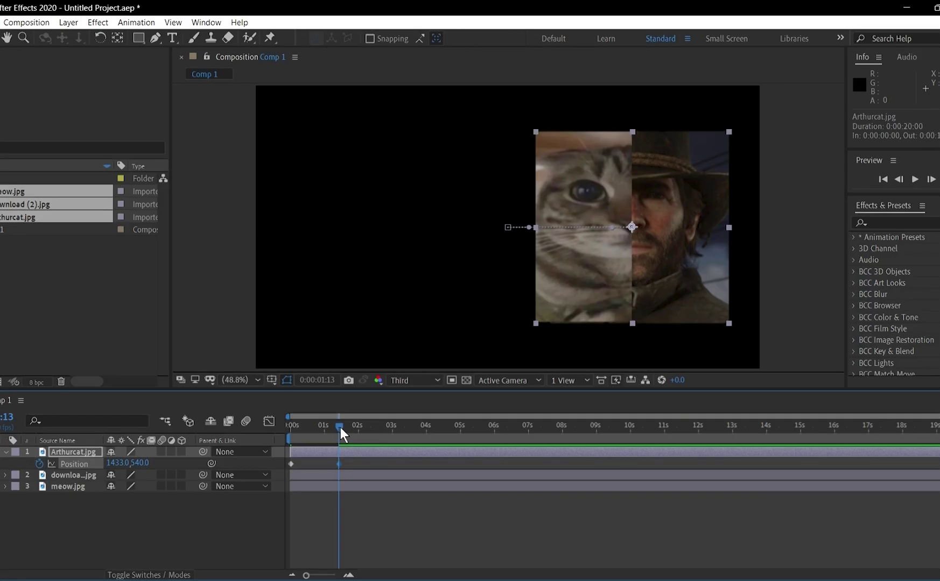
# Return the playhead to the start of the timeline and preview the Arthurcat.jpg layer's opacity animation
pyautogui.moveTo(622, 343); pyautogui.dragTo(574, 351)
pyautogui.moveTo(312, 432)
pyautogui.mouseDown()
pyautogui.moveTo(298, 435)
pyautogui.moveTo(311, 432)
pyautogui.mouseUp()
pyautogui.press('space')
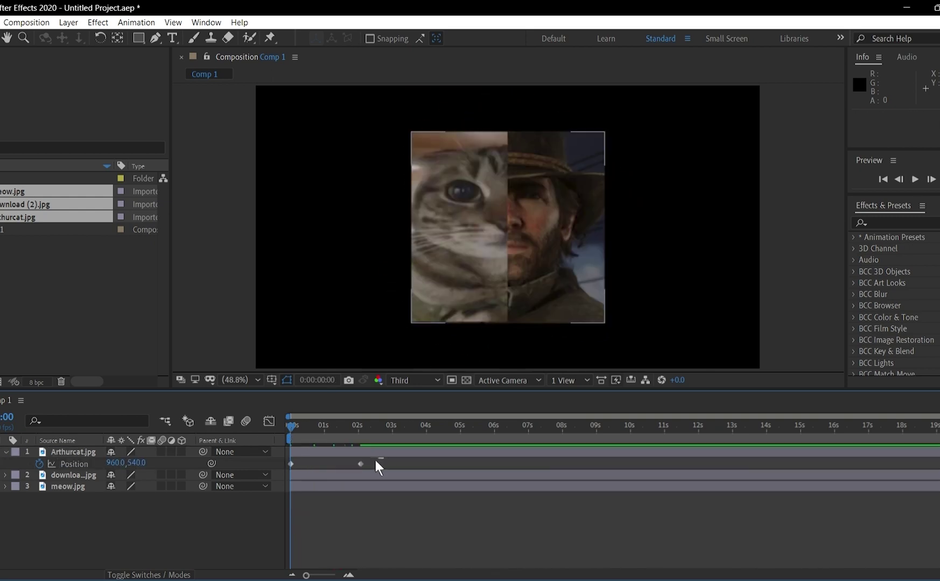
# Apply Easy Ease to both Position keyframes of the Arthurcat.jpg layer and preview the motion
pyautogui.moveTo(382, 459); pyautogui.dragTo(270, 468)
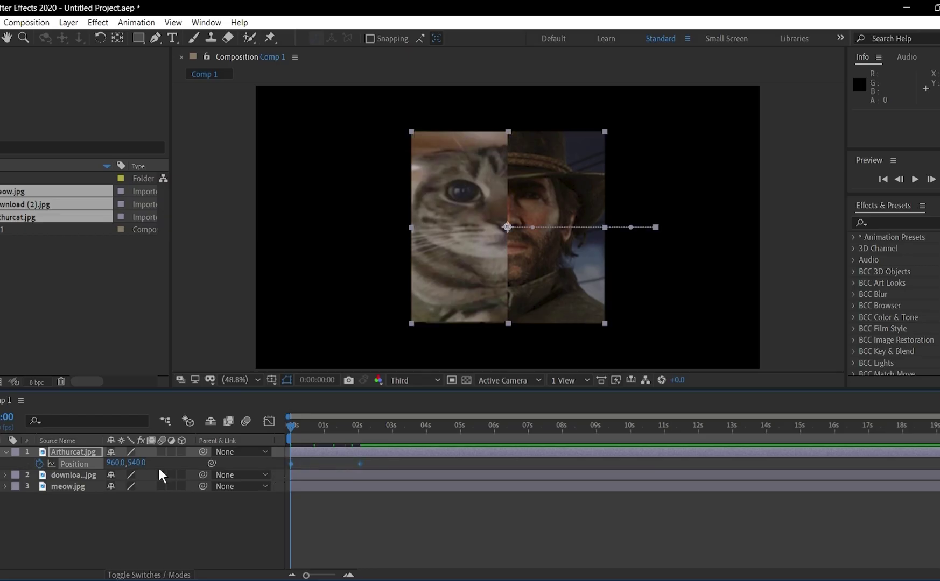
pyautogui.rightClick(290, 462)
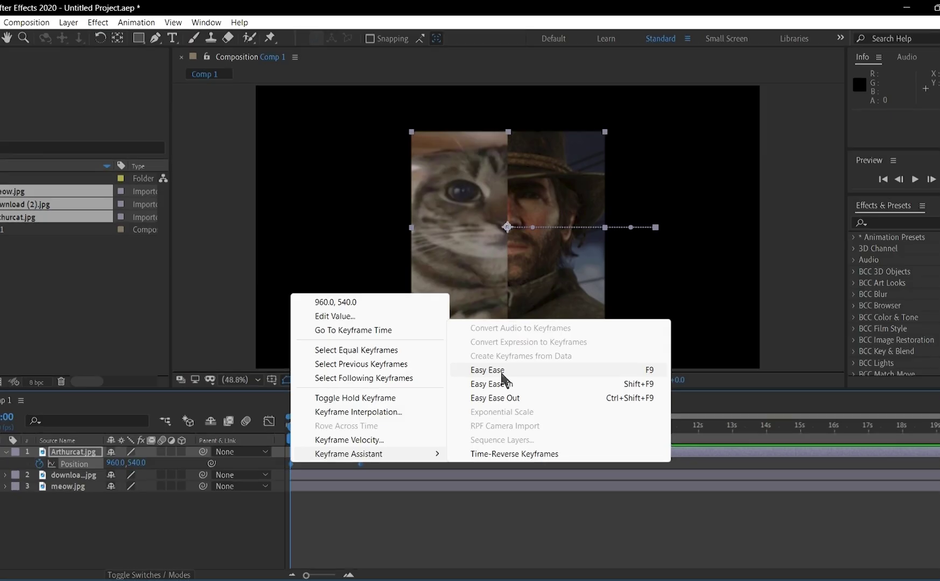
pyautogui.click(700, 291)
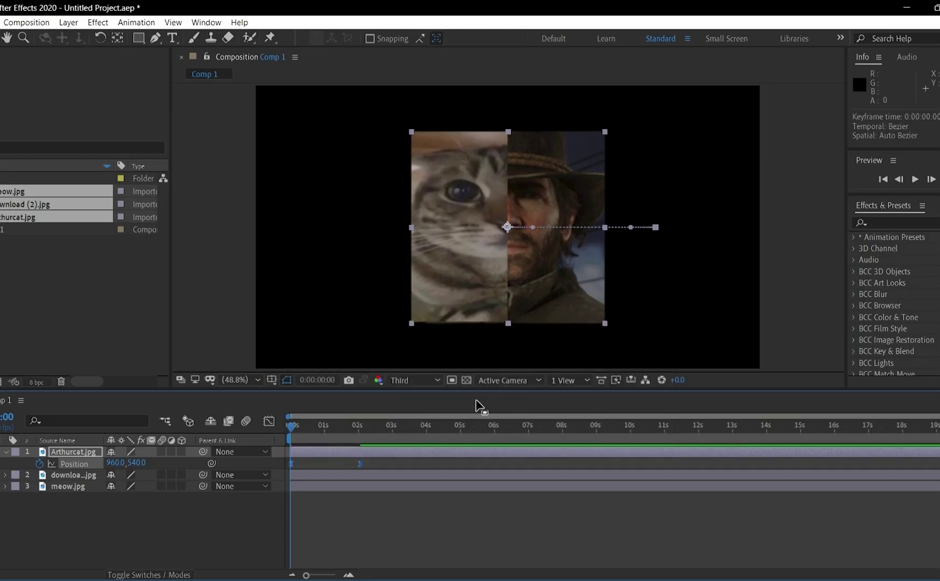
pyautogui.click(408, 462)
pyautogui.press('space')
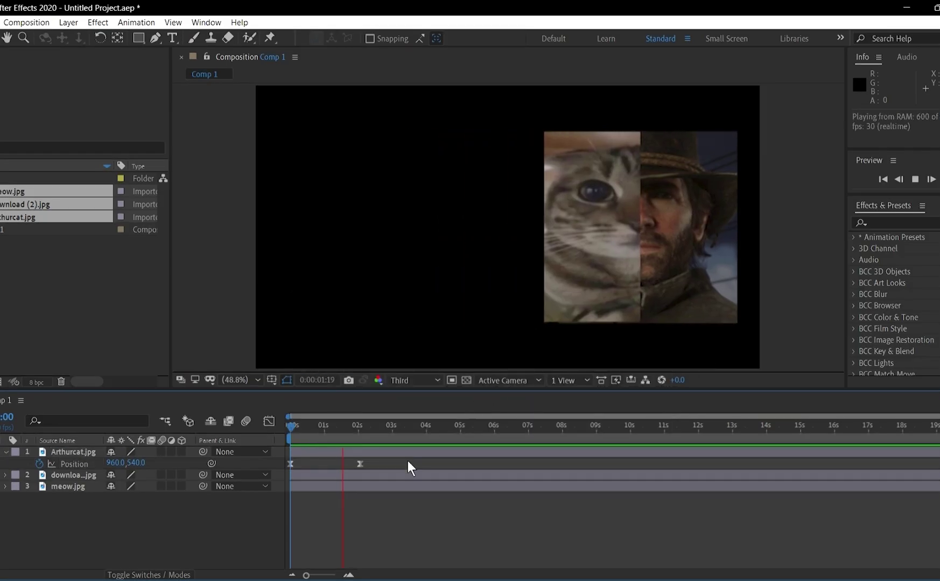
pyautogui.press('space')
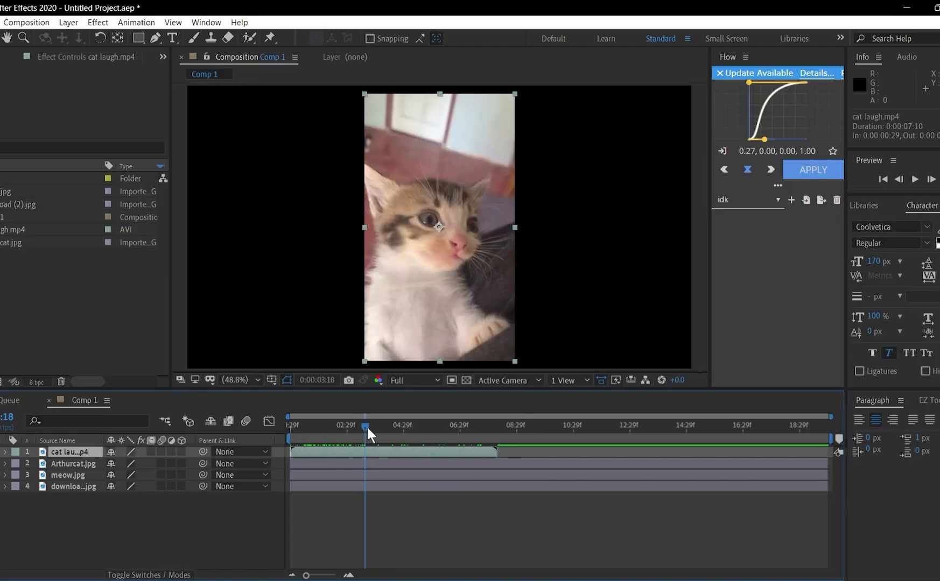
# Enable Time Remapping on the cat laugh.mp4 layer
pyautogui.moveTo(368, 428); pyautogui.dragTo(295, 444)
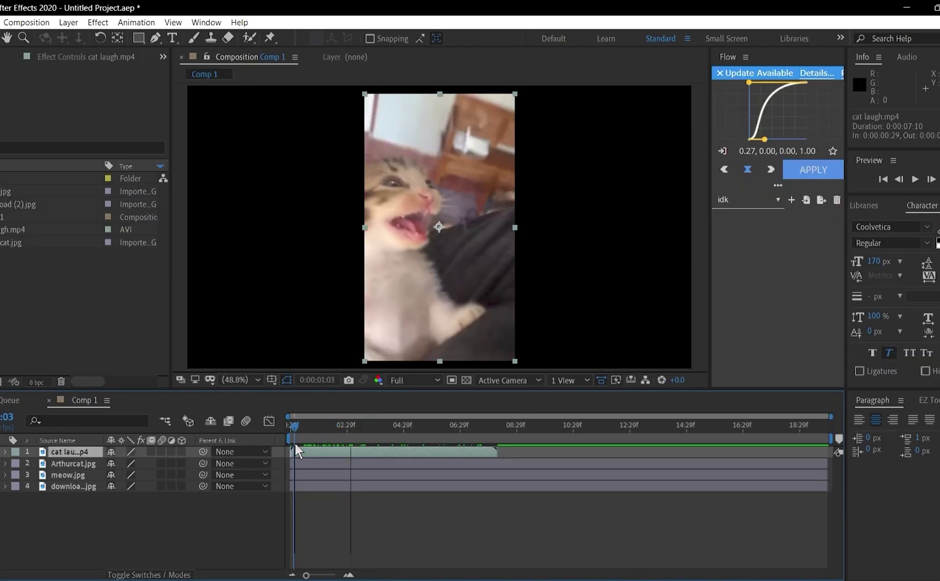
pyautogui.rightClick(332, 449)
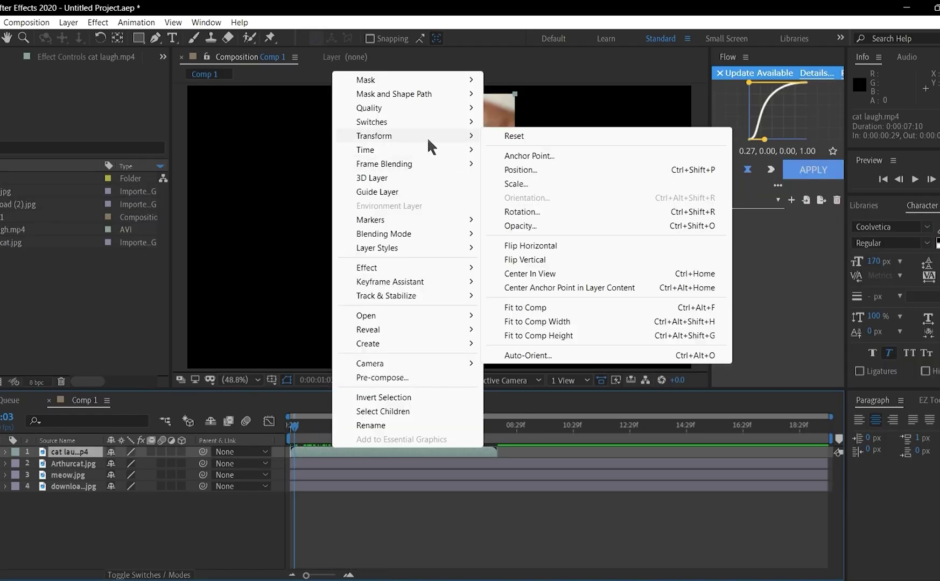
pyautogui.moveTo(436, 145)
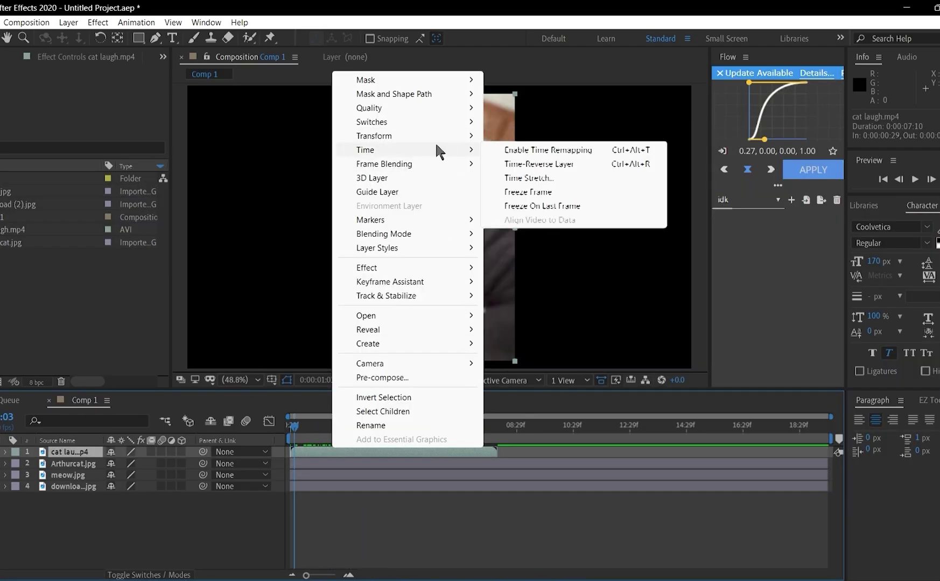
pyautogui.click(573, 154)
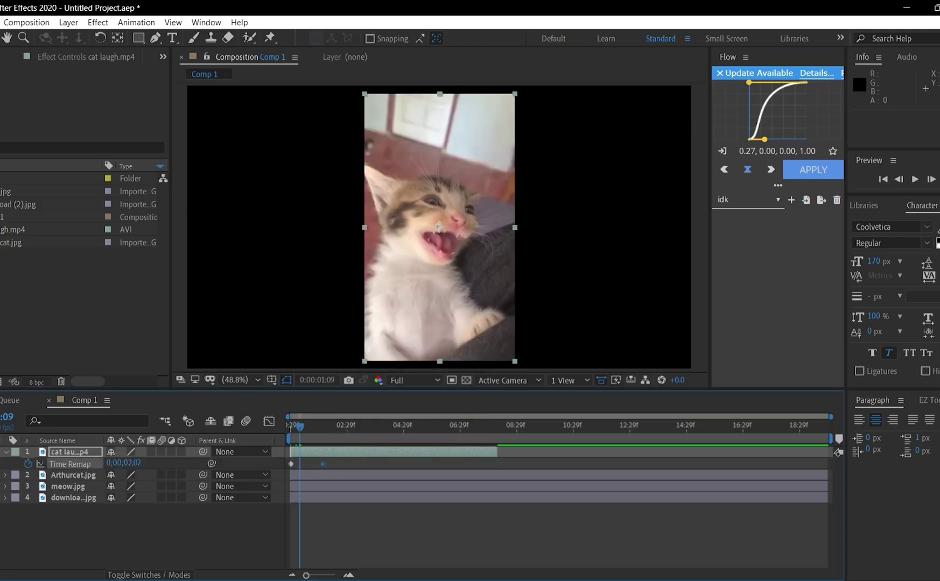
# Spread the cat laugh.mp4 layer's Time Remap keyframes along the timeline and preview the changed speed
pyautogui.moveTo(302, 435); pyautogui.dragTo(453, 461)
pyautogui.moveTo(308, 463); pyautogui.dragTo(392, 463)
pyautogui.press('space')
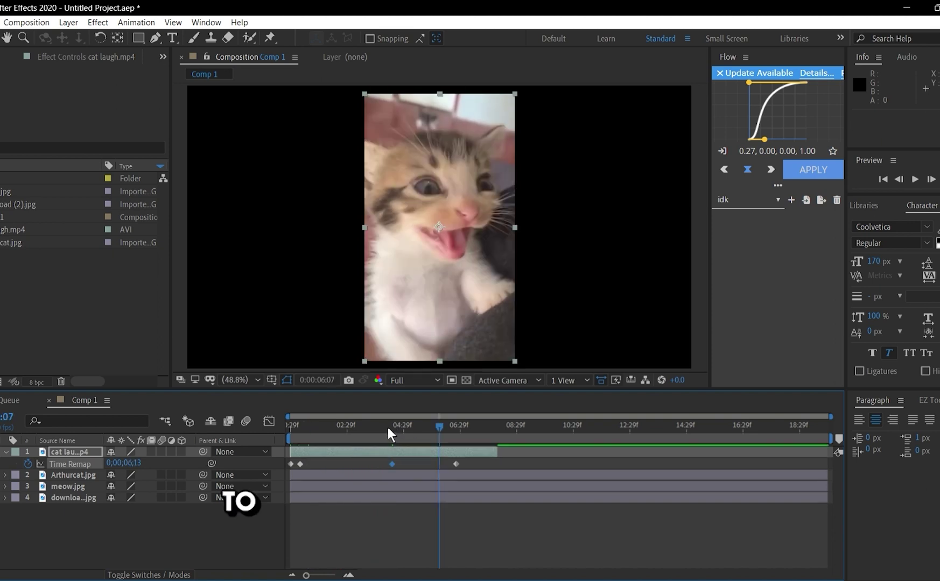
# Split the cat laugh.mp4 layer at 0:00:03:05 and delete the part after the cut
pyautogui.moveTo(386, 428); pyautogui.dragTo(348, 440)
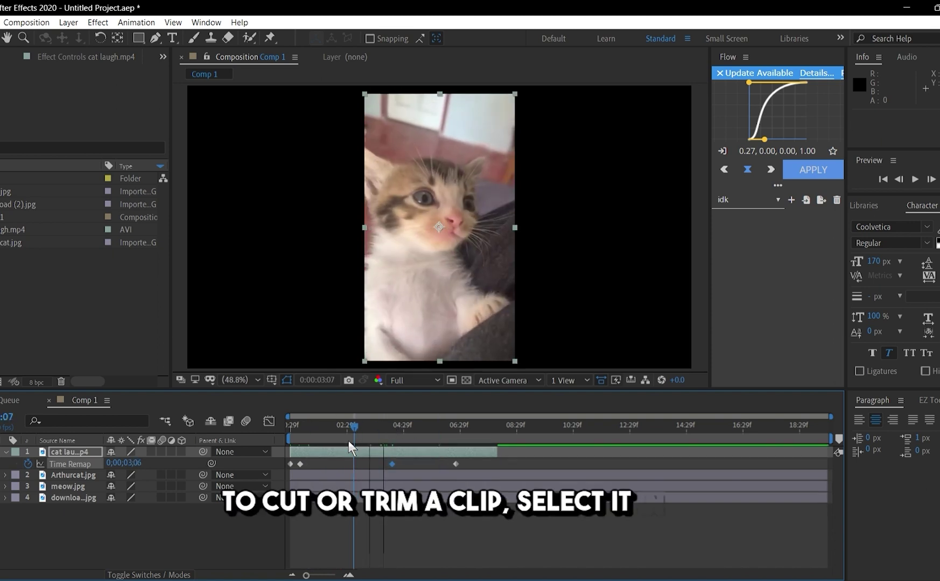
pyautogui.moveTo(348, 440)
pyautogui.mouseDown()
pyautogui.moveTo(391, 424)
pyautogui.moveTo(340, 443)
pyautogui.moveTo(312, 440)
pyautogui.moveTo(352, 439)
pyautogui.mouseUp()
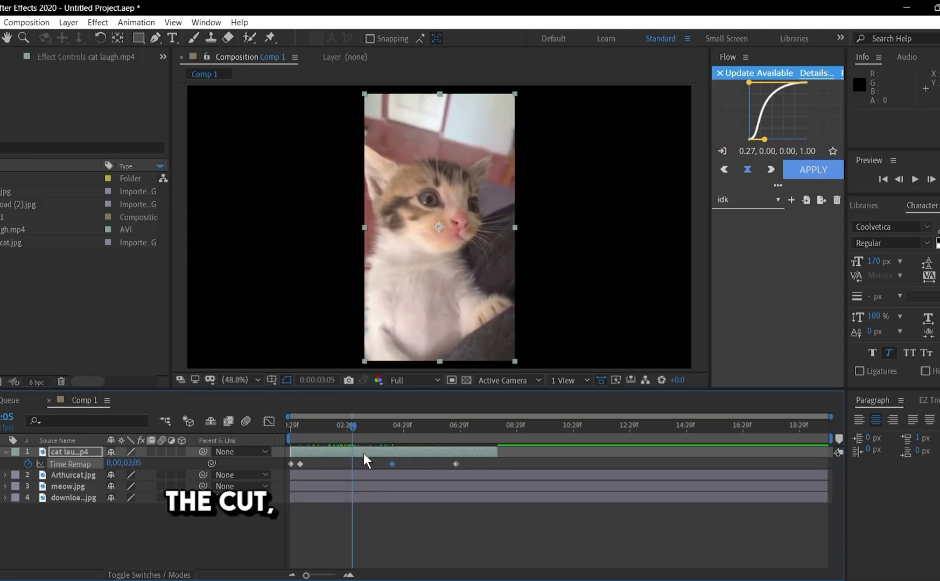
pyautogui.hotkey('ctrl', 'shift', 'd')
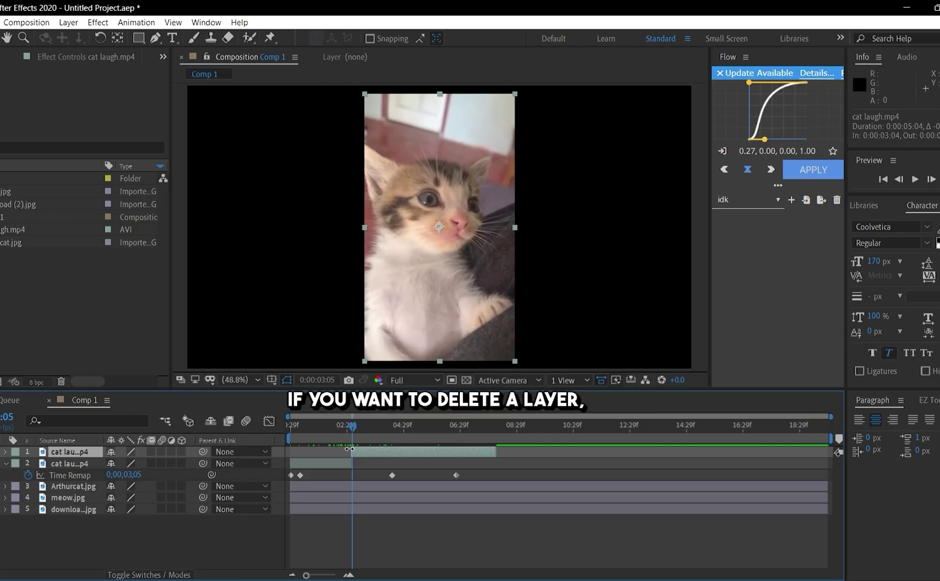
pyautogui.press('Delete')
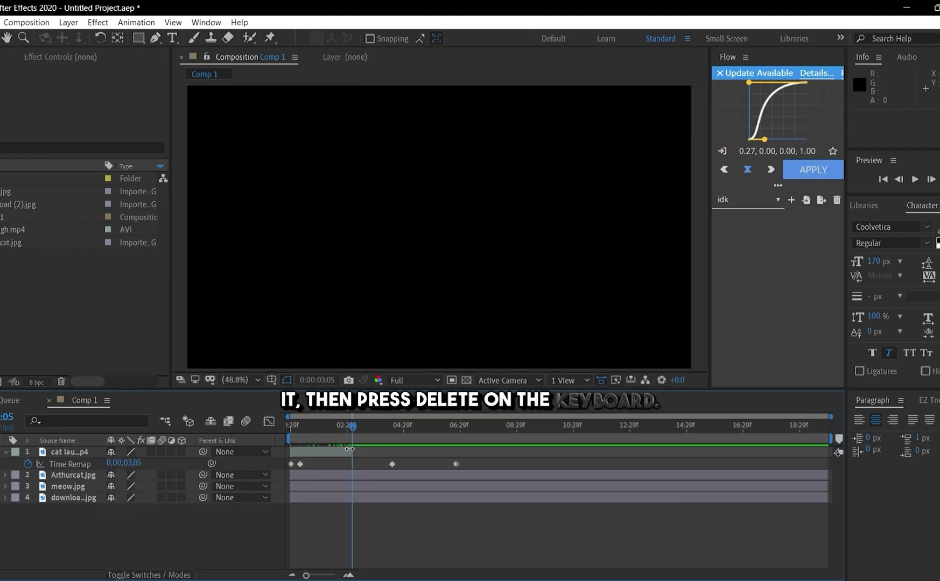
# Expand the preview settings, set the preview resolution to Quarter and play the composition
pyautogui.press('space')
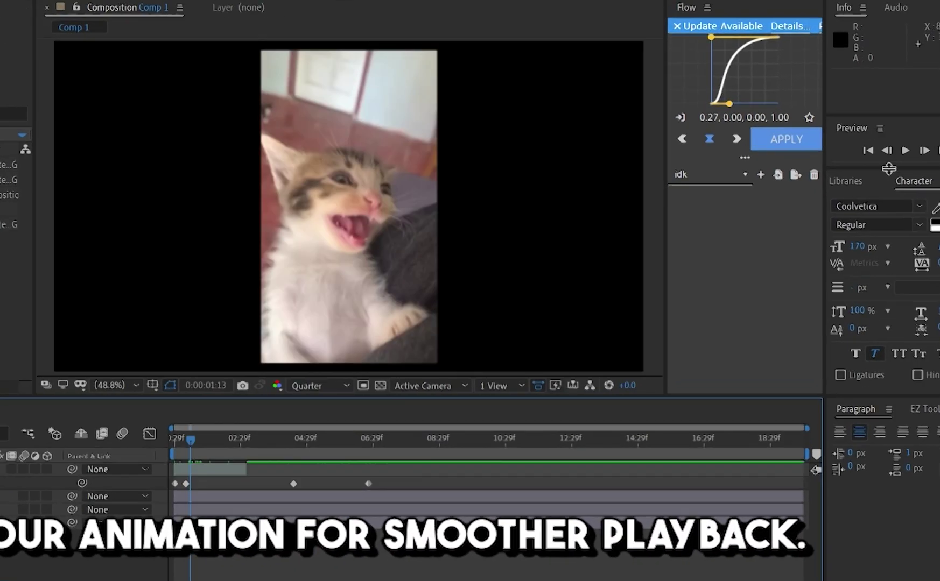
pyautogui.moveTo(888, 170); pyautogui.dragTo(891, 319)
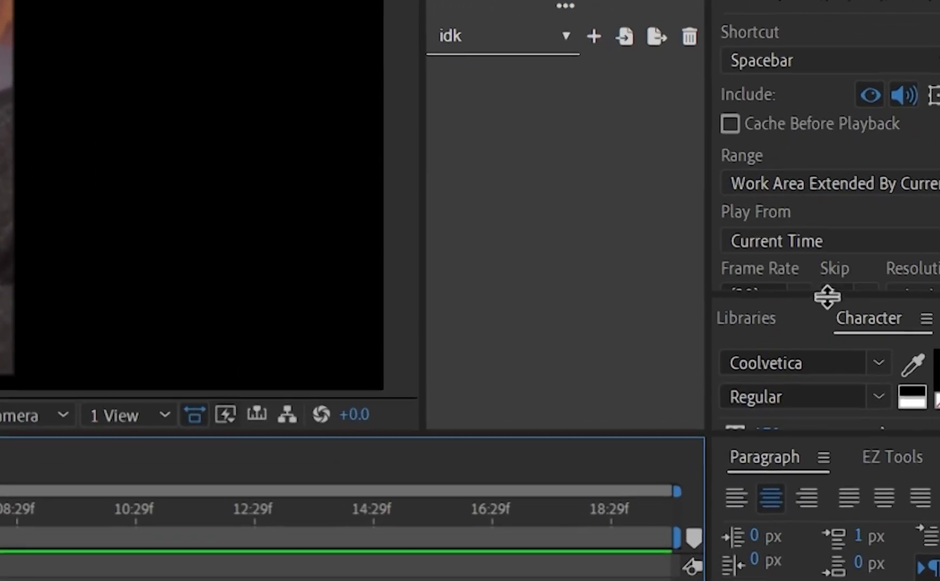
pyautogui.moveTo(827, 296); pyautogui.dragTo(834, 344)
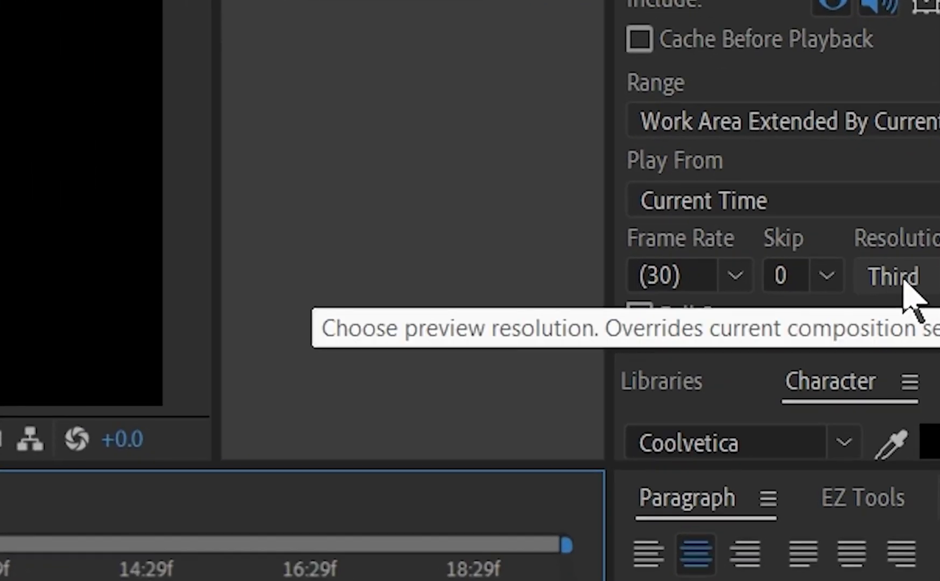
pyautogui.click(904, 279)
pyautogui.click(897, 500)
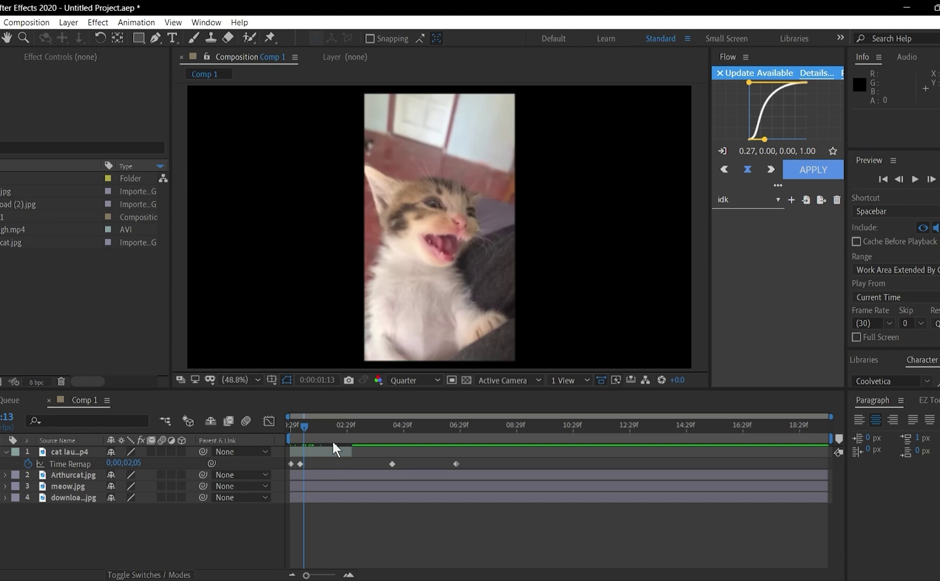
pyautogui.press('space')
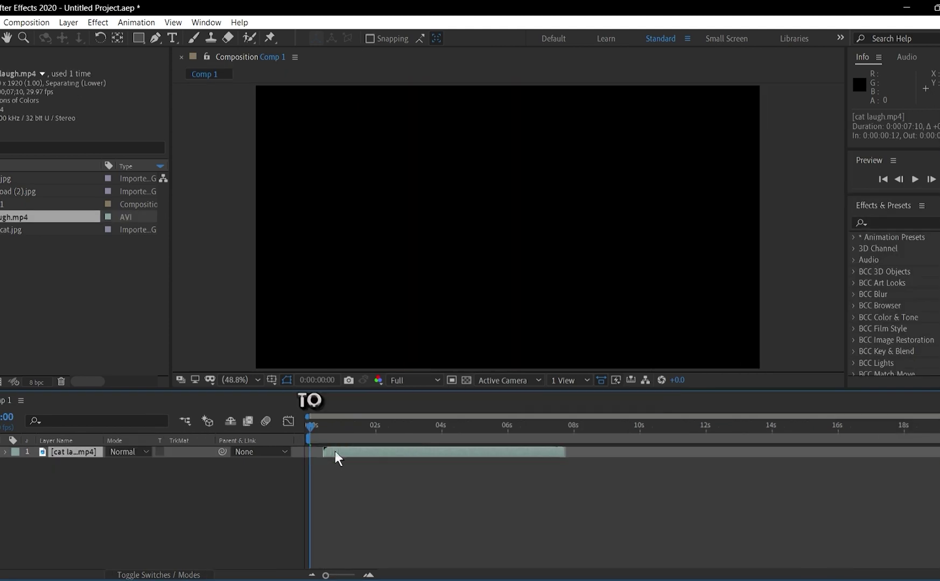
# Move the cat laugh.mp4 clip to start at 0:00:07:08 and shift it back toward the beginning of the timeline
pyautogui.moveTo(336, 456); pyautogui.dragTo(428, 456)
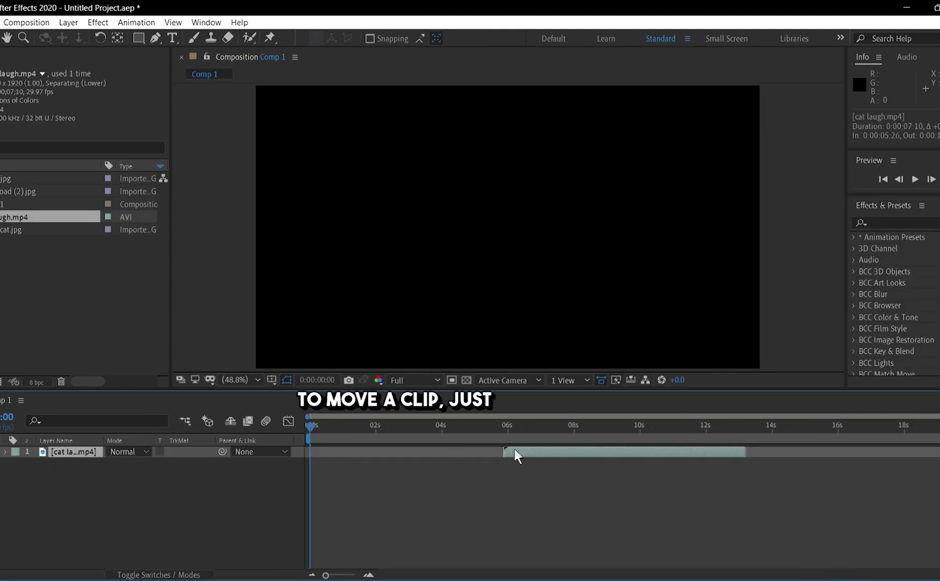
pyautogui.click(550, 431)
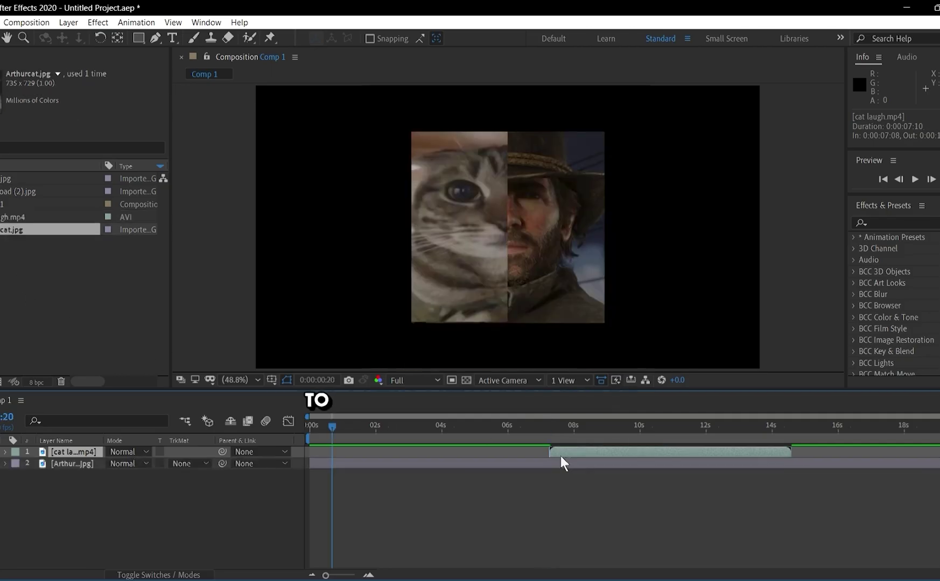
pyautogui.moveTo(564, 455); pyautogui.dragTo(362, 456)
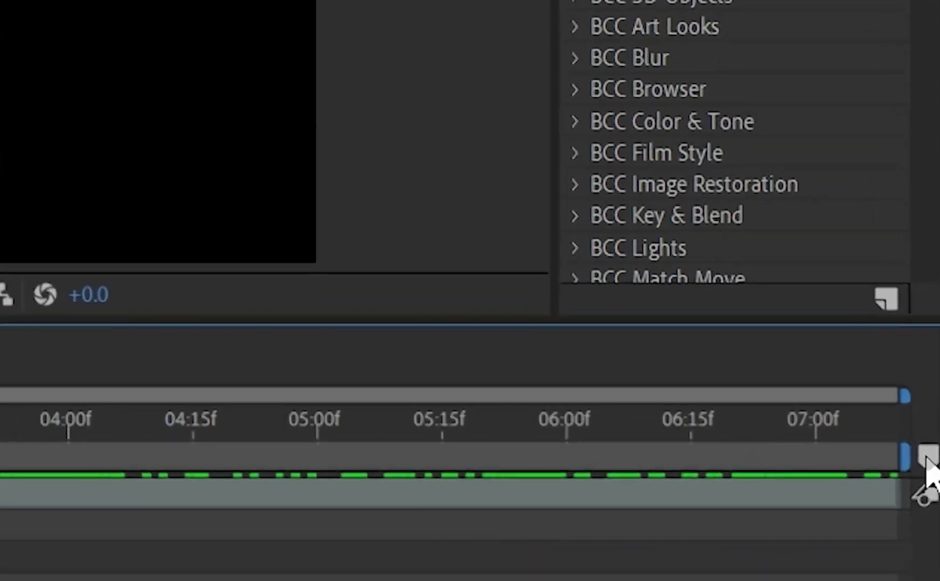
# Add a composition marker at 0:00:01:16 and label it "start"
pyautogui.moveTo(932, 446)
pyautogui.mouseDown()
pyautogui.moveTo(437, 481)
pyautogui.moveTo(12, 464)
pyautogui.mouseUp()
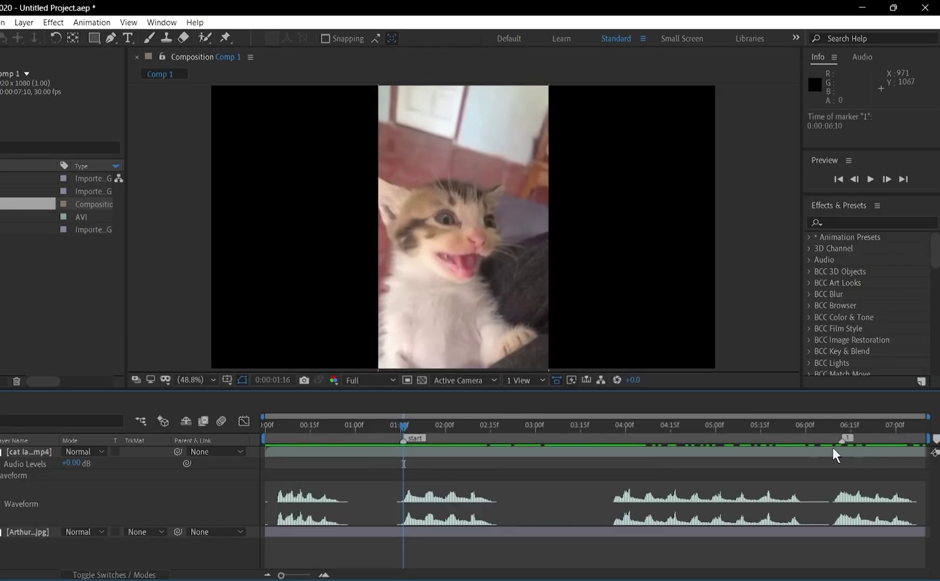
pyautogui.rightClick(405, 440)
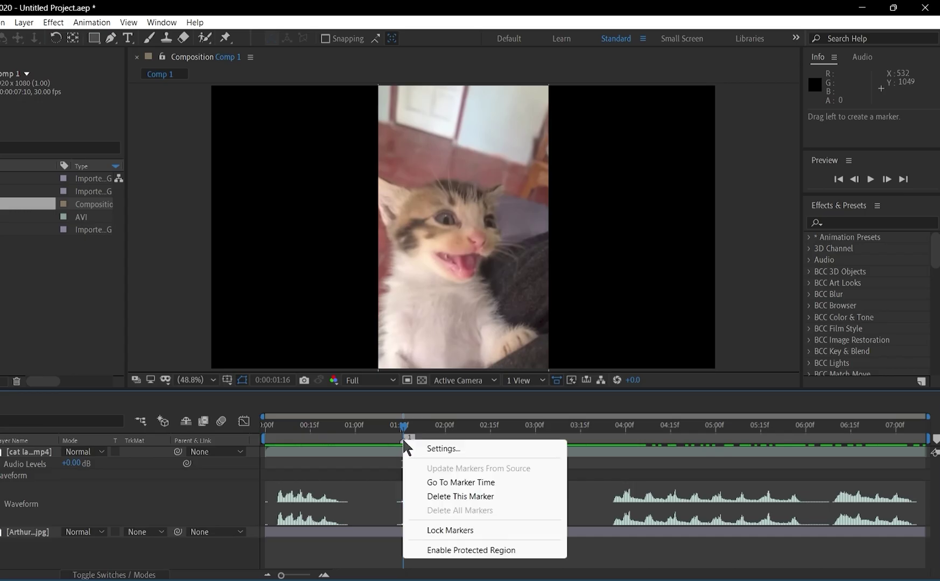
pyautogui.click(453, 454)
pyautogui.click(459, 372)
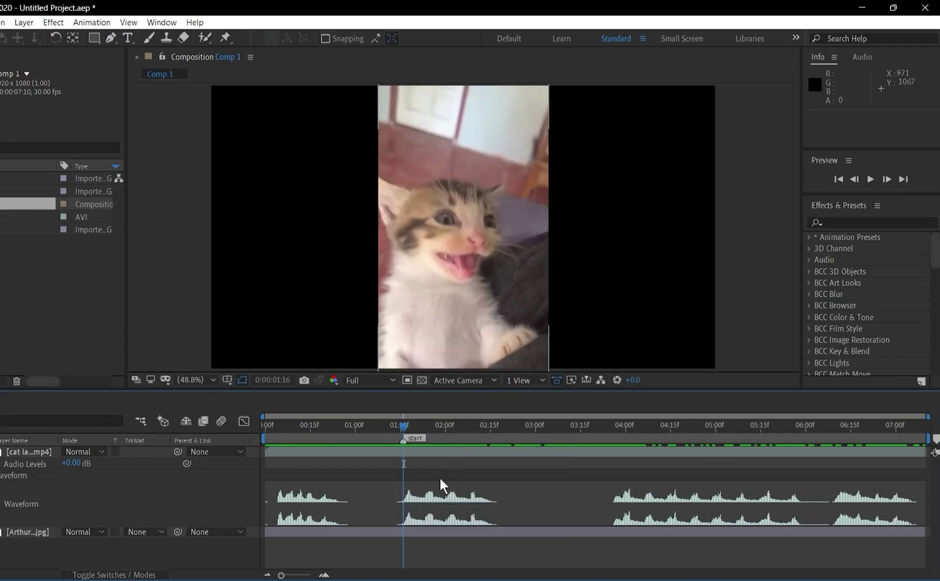
# Undo the marker deletion and delete all of the composition's markers at once
pyautogui.hotkey('ctrl', 'z')
pyautogui.rightClick(404, 443)
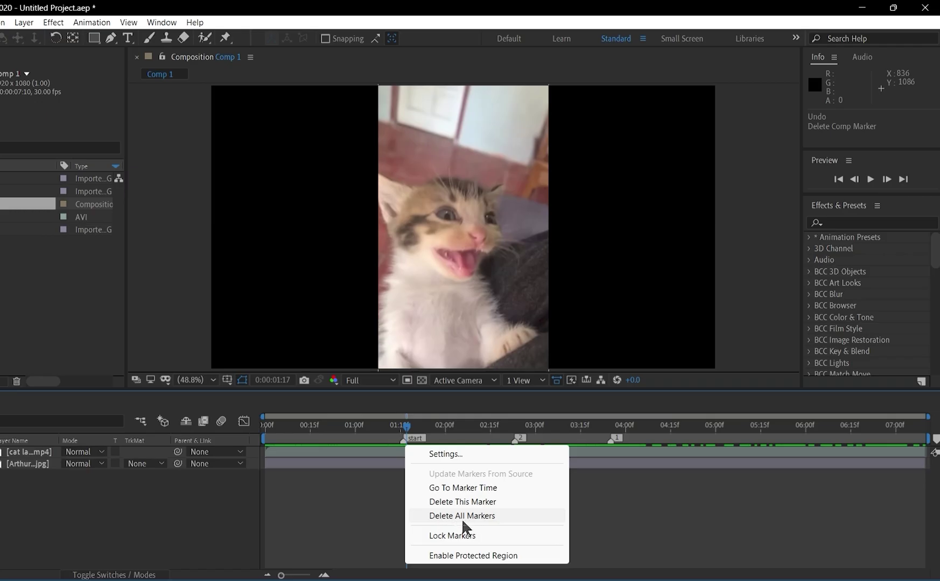
pyautogui.click(480, 520)
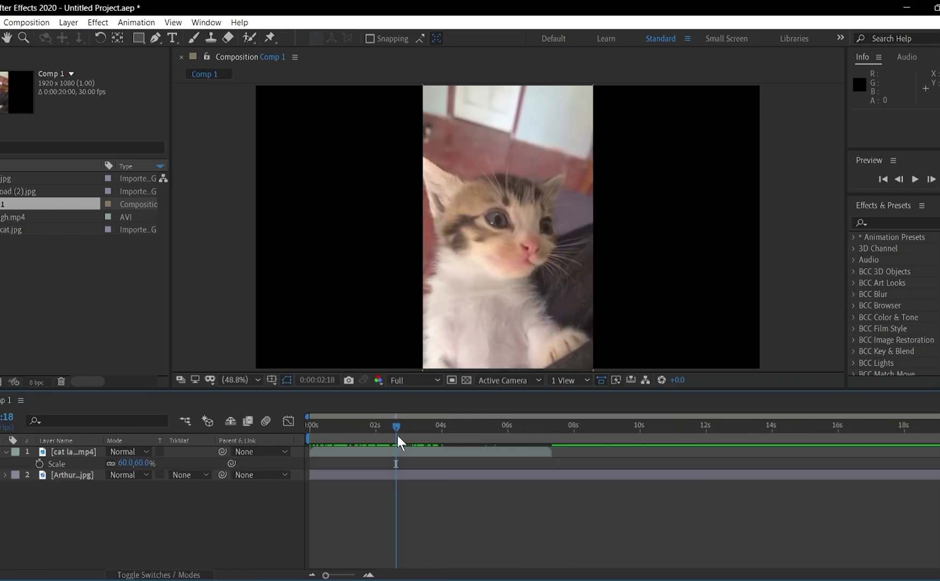
# Zoom the timeline in and out around the playhead
pyautogui.press('=')
pyautogui.press('=')
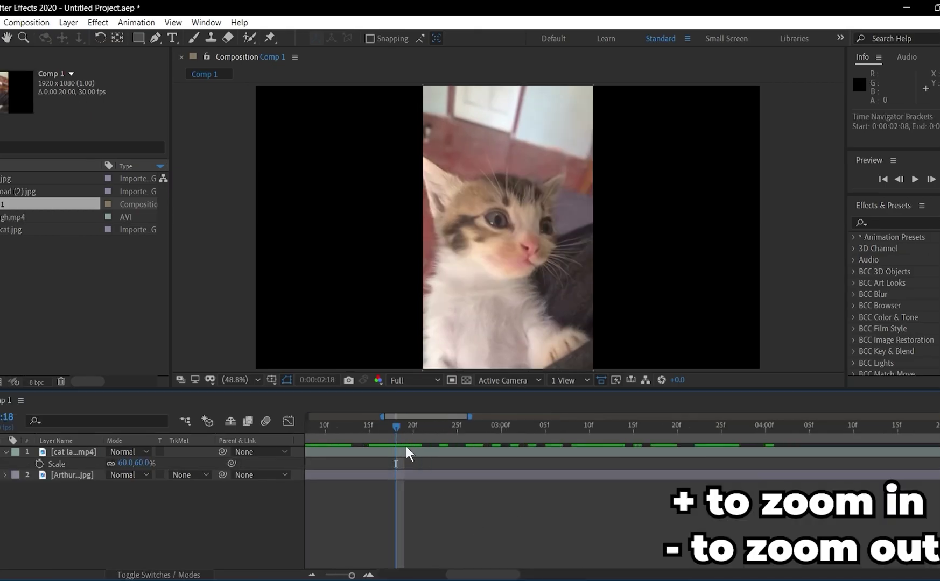
pyautogui.press('-')
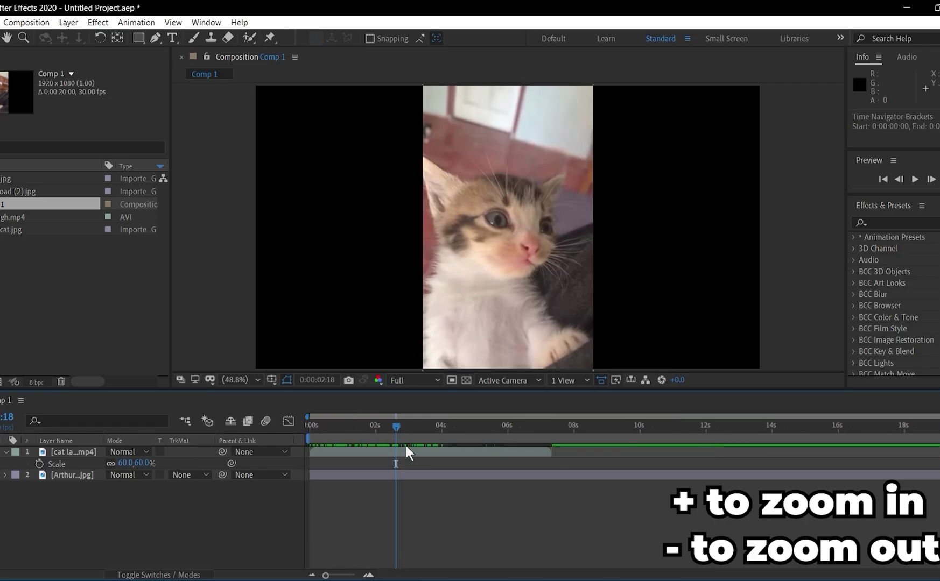
pyautogui.scroll(5, 366, 471)
pyautogui.scroll(-5, 367, 467)
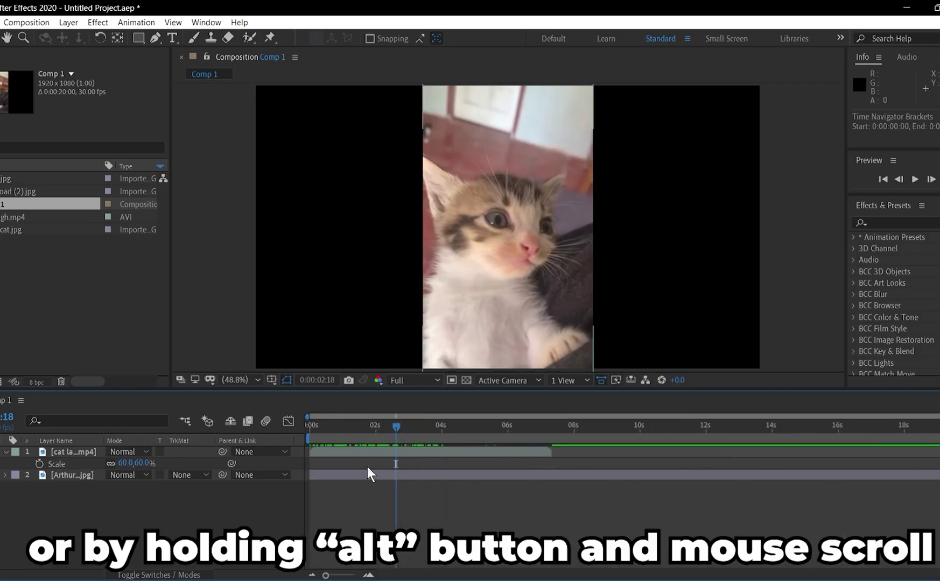
pyautogui.scroll(5, 916, 448)
pyautogui.scroll(-1, 916, 449)
pyautogui.scroll(-5, 814, 461)
pyautogui.scroll(5, 373, 446)
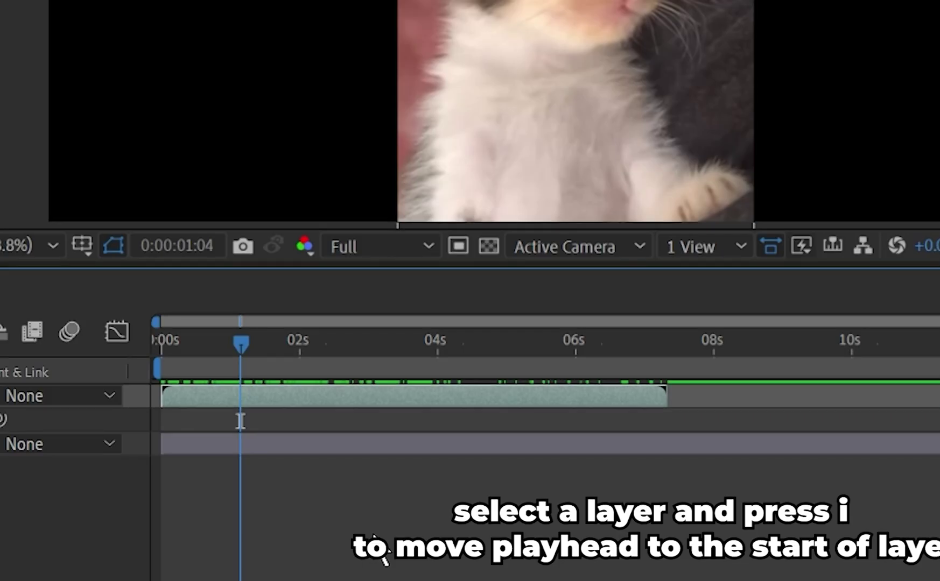
# Jump the playhead to the start and end of the cat laugh.mp4 layer, and move the layer to start at 0:00:15:00
pyautogui.press('i')
pyautogui.press('o')
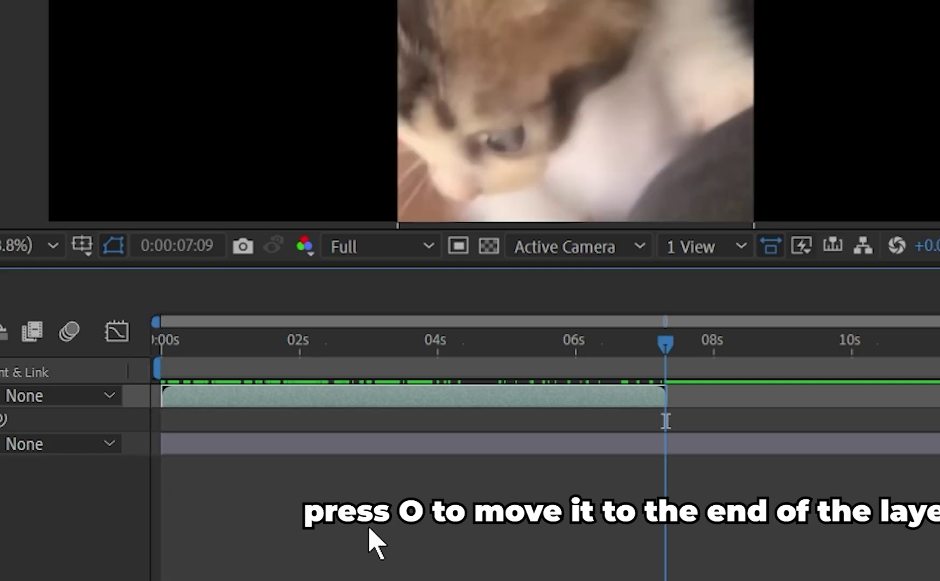
pyautogui.press('i')
pyautogui.press('o')
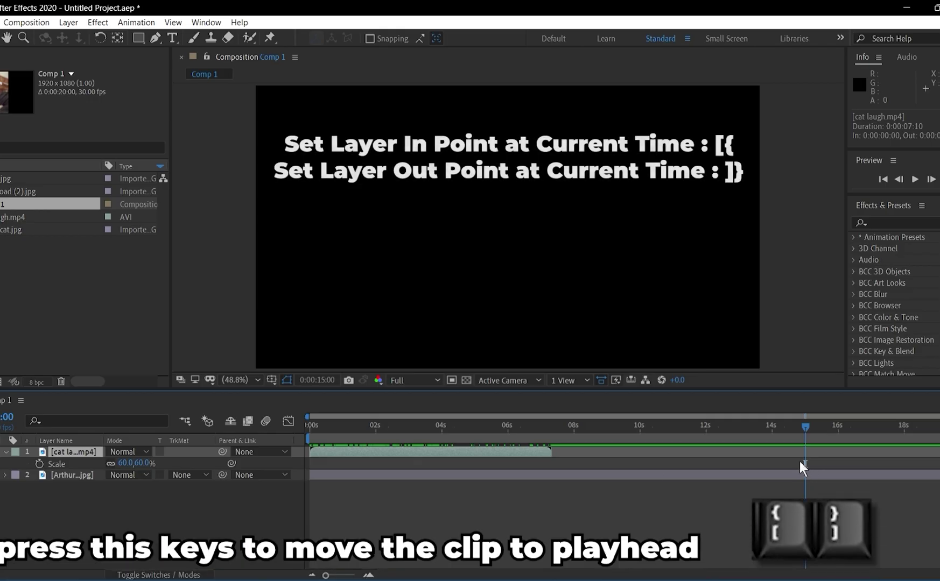
pyautogui.press('[')
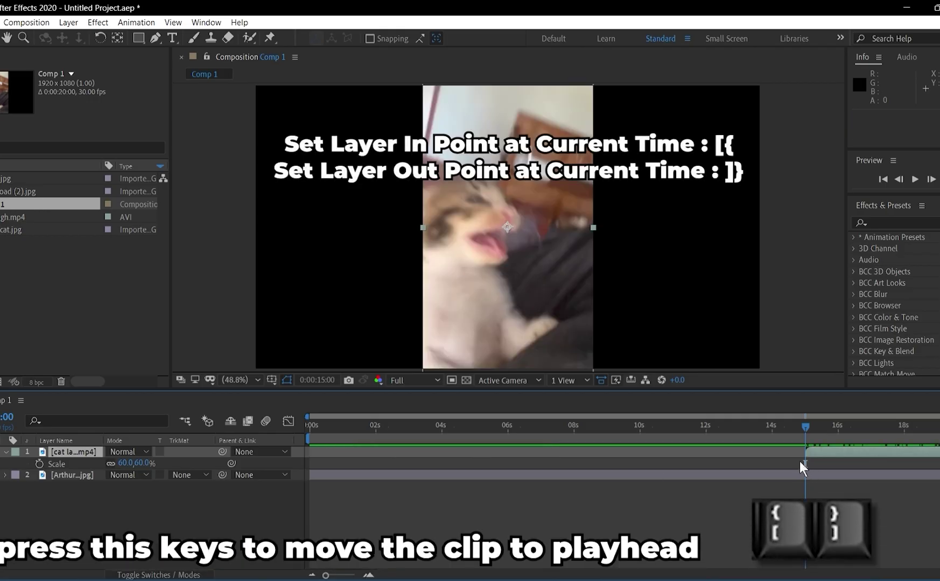
# Move the cat laugh.mp4 layer to end at 0:00:15:00, and realign its start to a different playhead time
pyautogui.press(']')
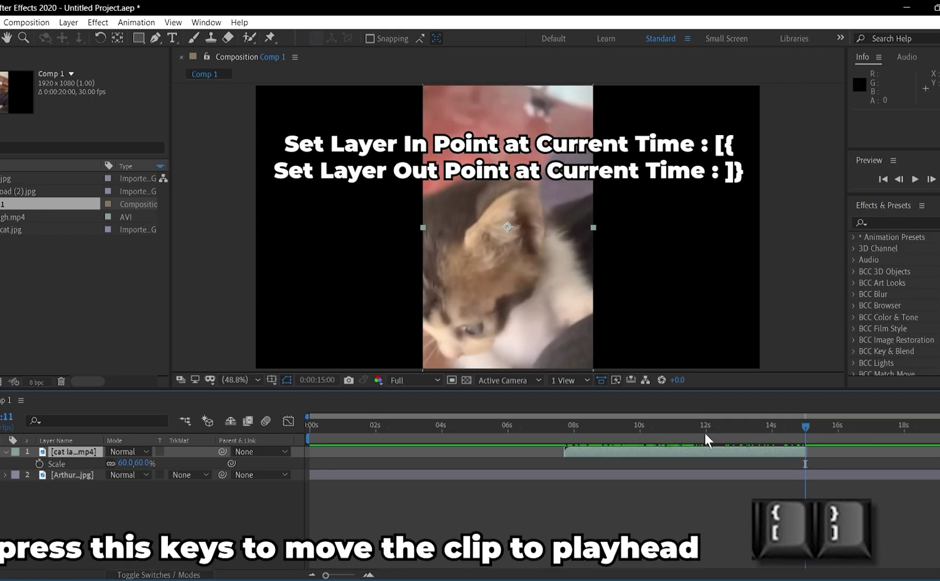
pyautogui.moveTo(705, 433); pyautogui.dragTo(383, 453)
pyautogui.click(717, 433)
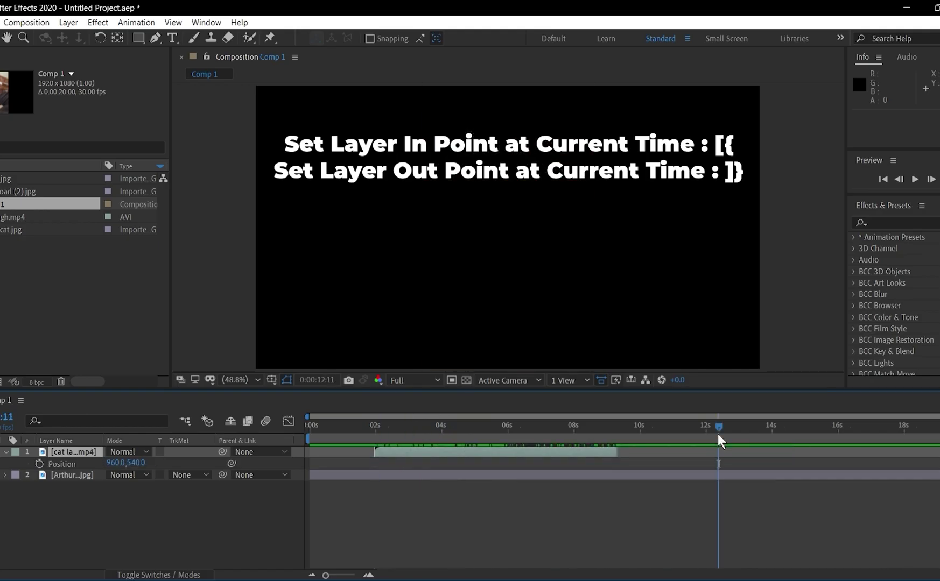
pyautogui.press('[')
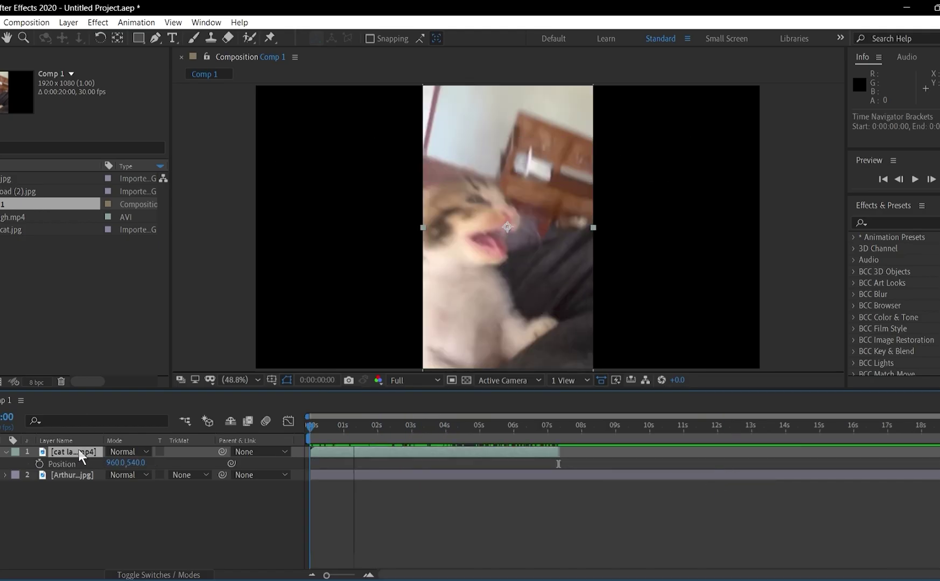
# Set the work area from 0:00:00:00 to the cat laugh.mp4 layer's end at 0:00:07:09 and trim the composition to it
pyautogui.press('b')
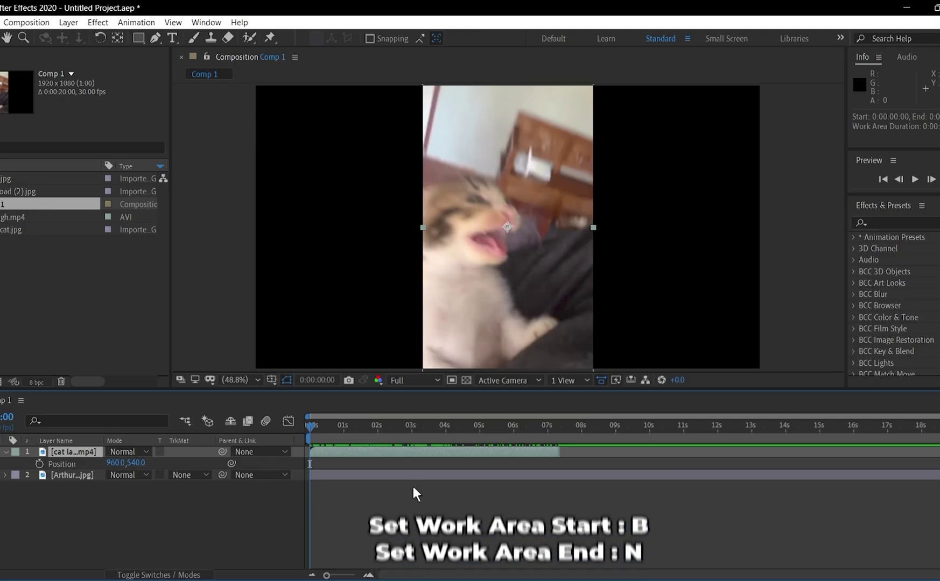
pyautogui.moveTo(520, 426); pyautogui.dragTo(558, 444)
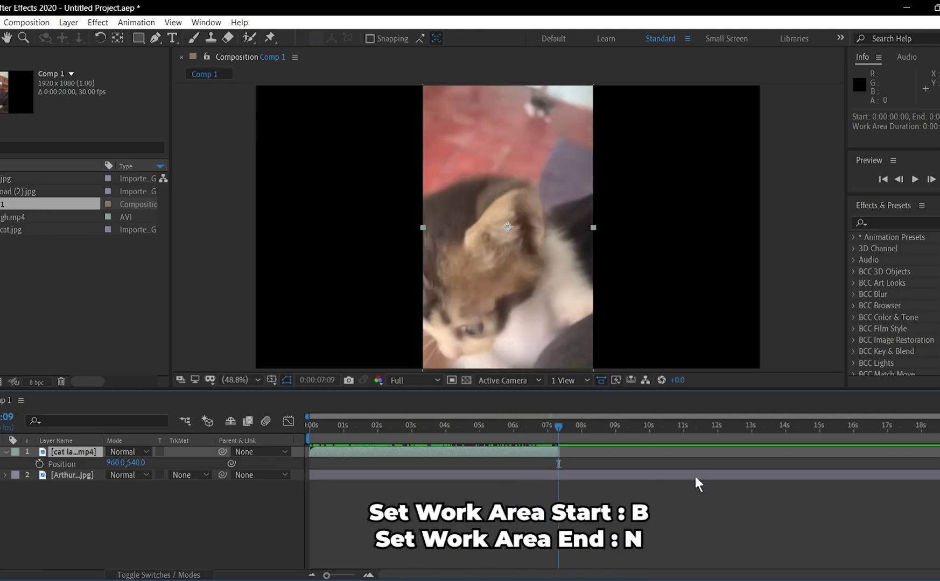
pyautogui.press('n')
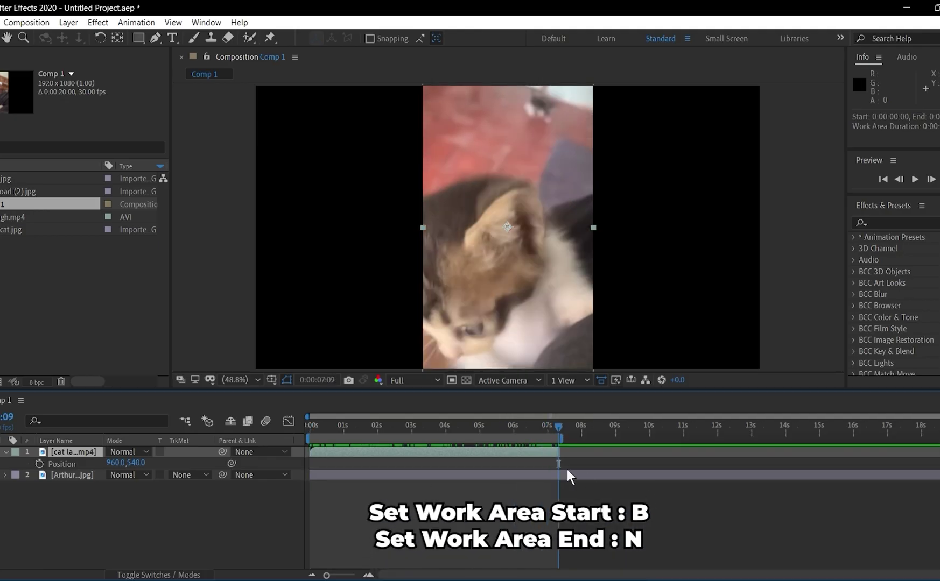
pyautogui.rightClick(504, 437)
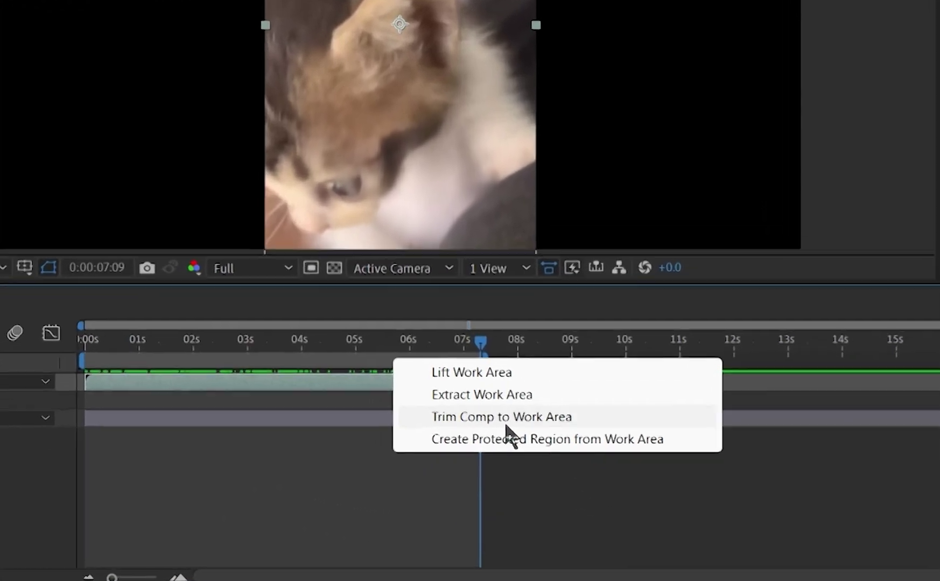
pyautogui.click(506, 424)
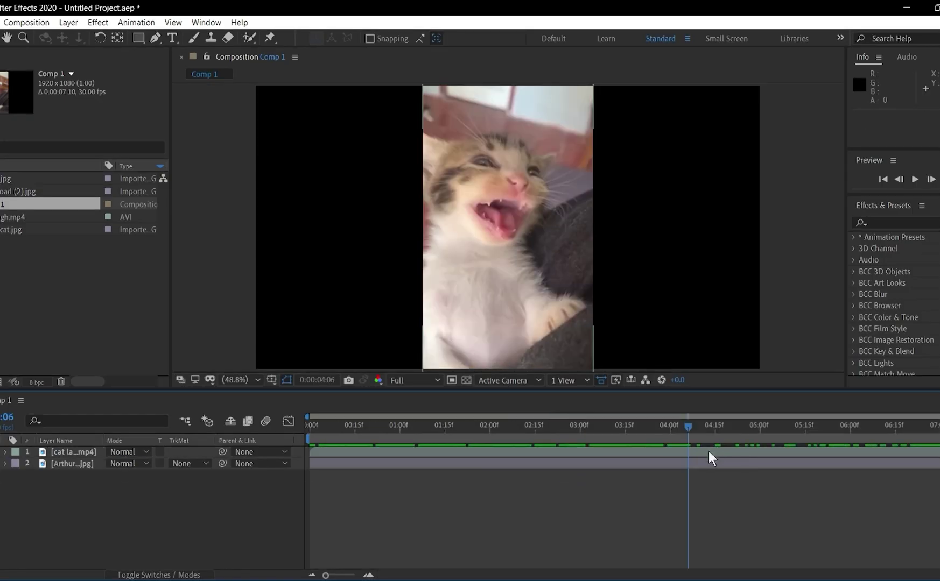
# Try shifting the cat laugh.mp4 layer in time and undo the shift
pyautogui.moveTo(708, 452); pyautogui.dragTo(557, 470)
pyautogui.hotkey('ctrl', 'z')
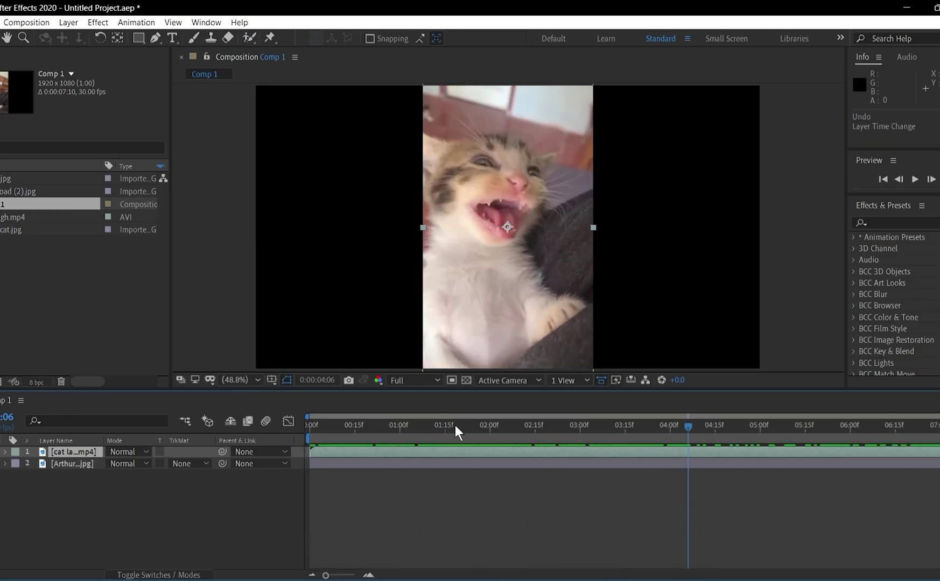
# Preview the composition, toggle the cat laugh.mp4 layer's audio switch and return the playhead to 0:00:00:00
pyautogui.press('space')
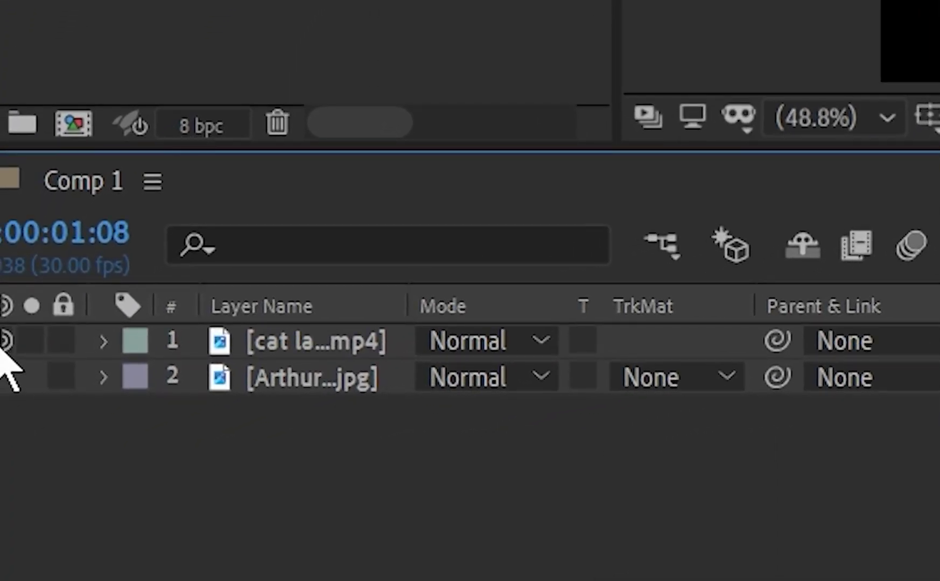
pyautogui.click(4, 342)
pyautogui.moveTo(425, 429); pyautogui.dragTo(310, 429)
# Reveal the cat laugh.mp4 layer's Audio Levels, set them to +12 dB and preview the sound
pyautogui.click(342, 451)
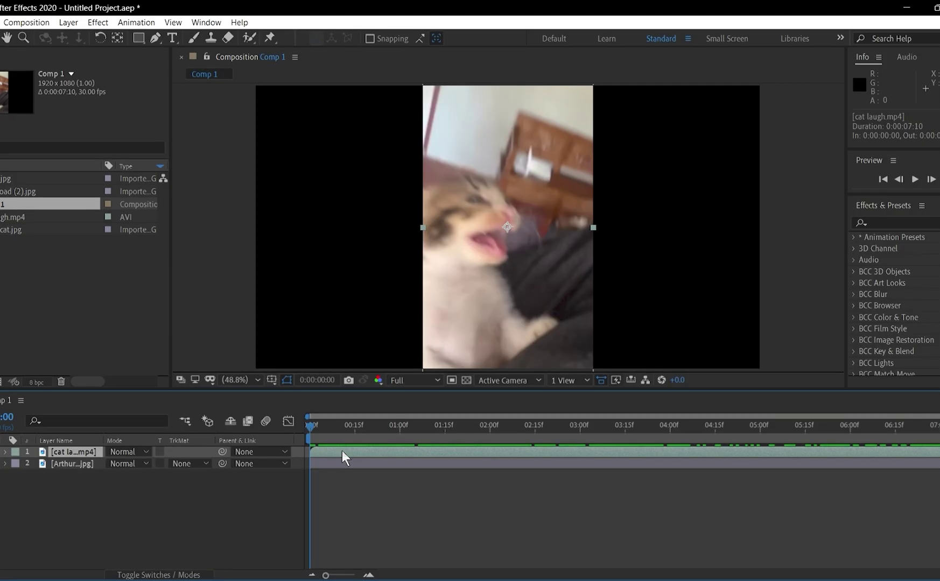
pyautogui.press('l')
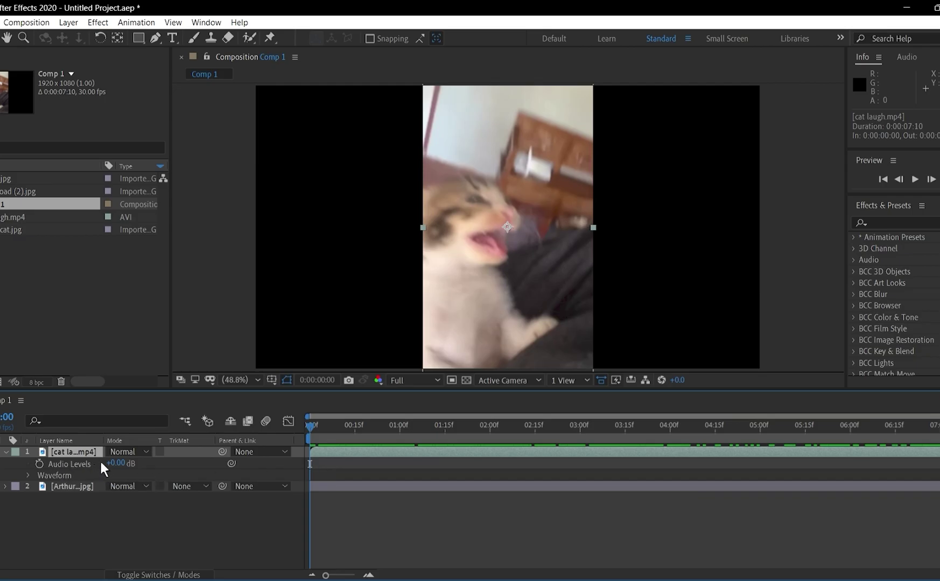
pyautogui.moveTo(115, 463); pyautogui.dragTo(384, 470)
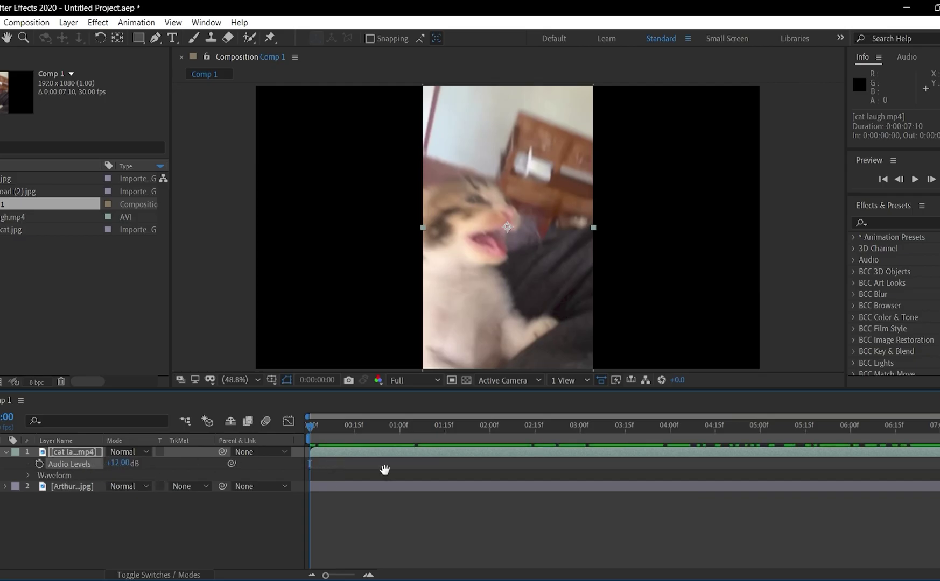
pyautogui.press('space')
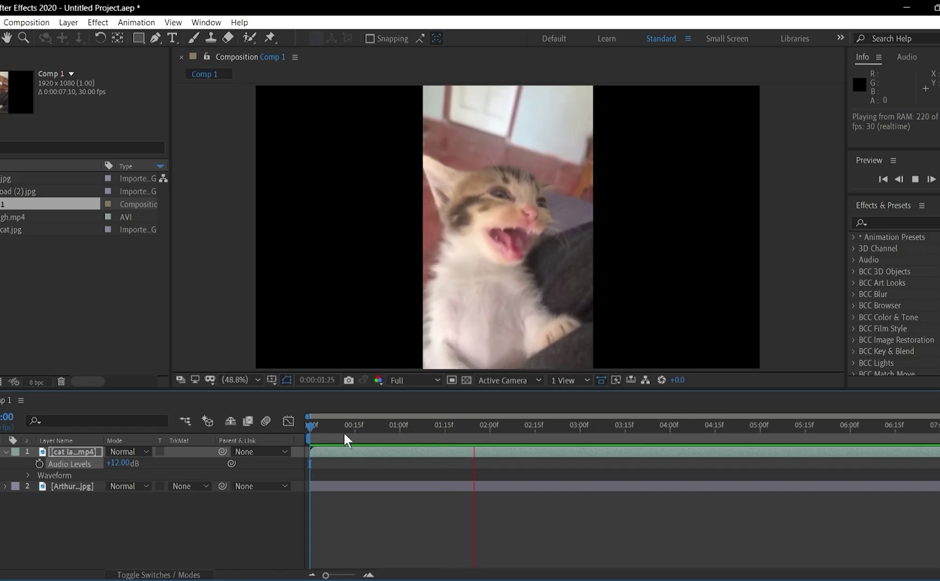
pyautogui.press('space')
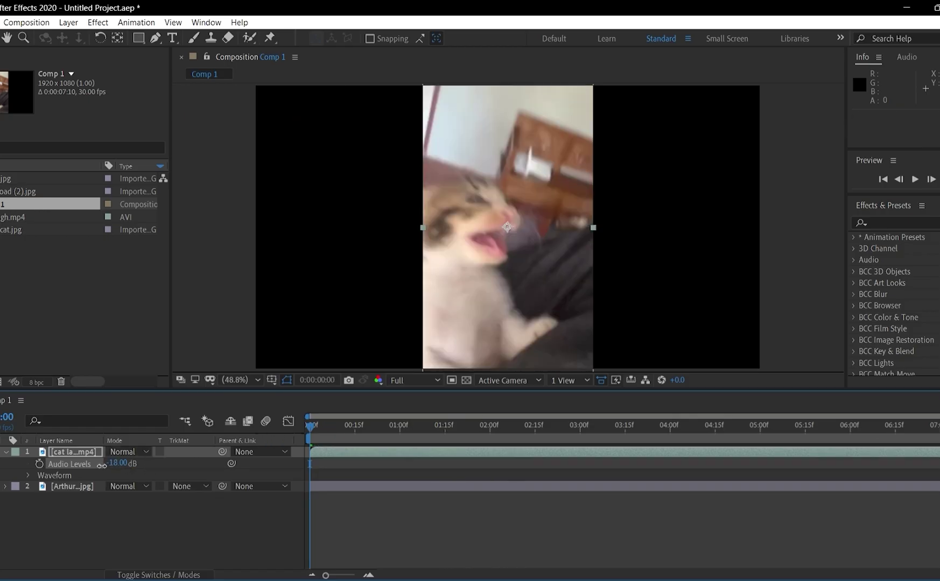
# Lower the cat laugh.mp4 layer's Audio Levels to -19 dB and preview the sound
pyautogui.press('space')
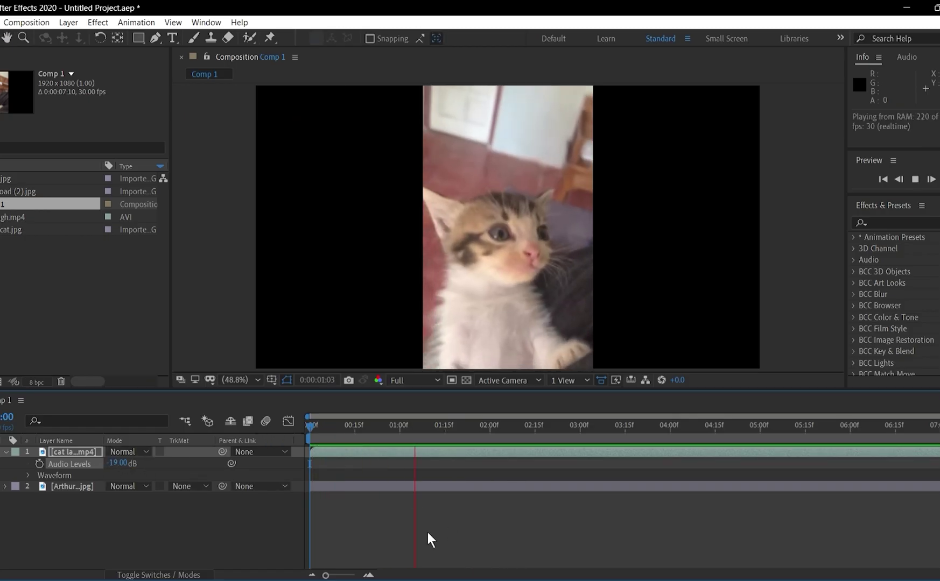
pyautogui.press('space')
# Show the cat laugh.mp4 layer's audio waveform and move the playhead to where its sounds begin, starting at 0:00:00:04
pyautogui.click(27, 475)
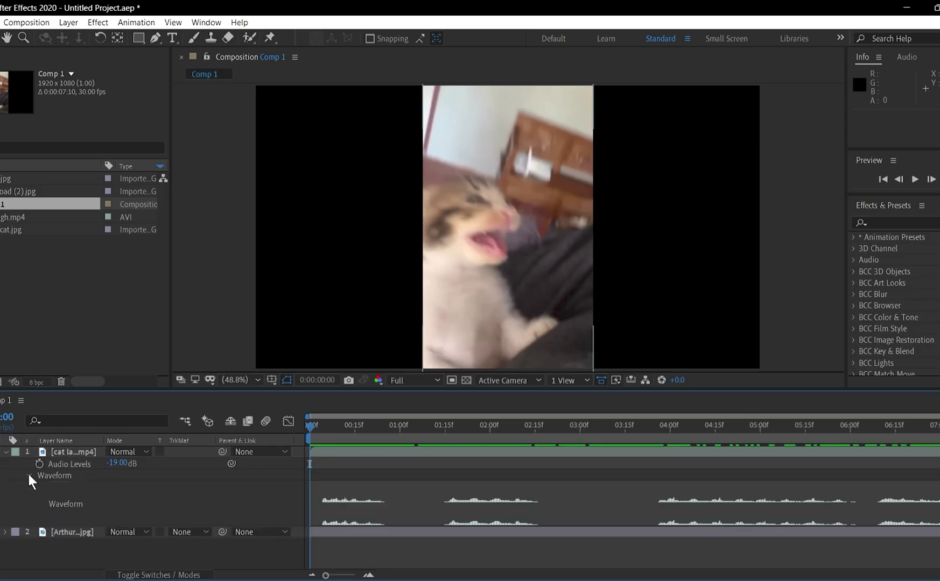
pyautogui.click(323, 424)
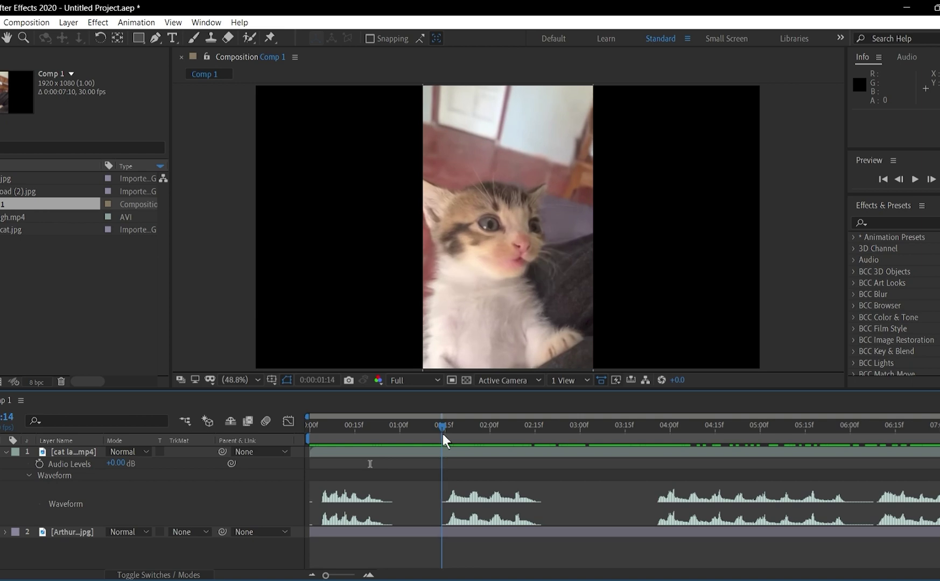
pyautogui.moveTo(443, 435); pyautogui.dragTo(448, 433)
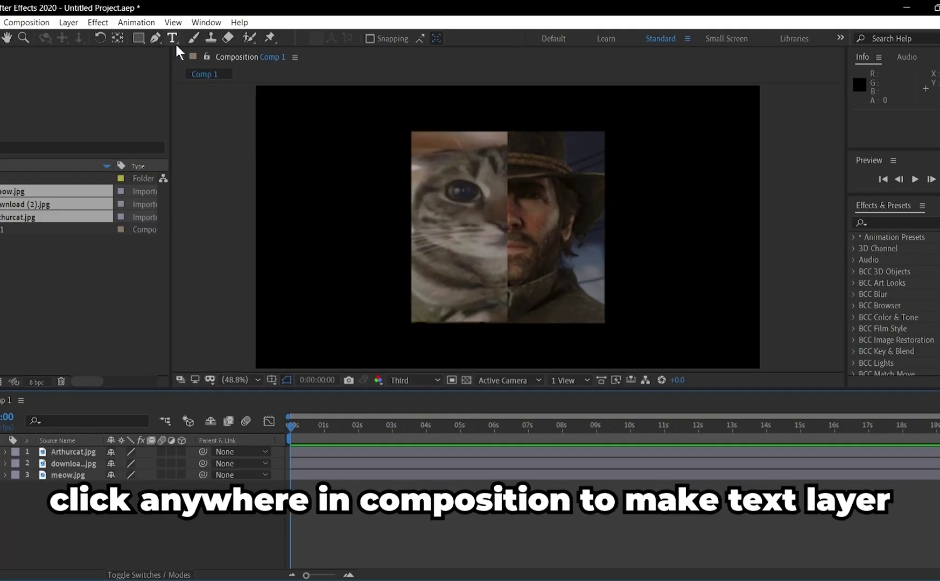
# Create a text layer reading "text" in the empty area to the right of the picture
pyautogui.click(172, 37)
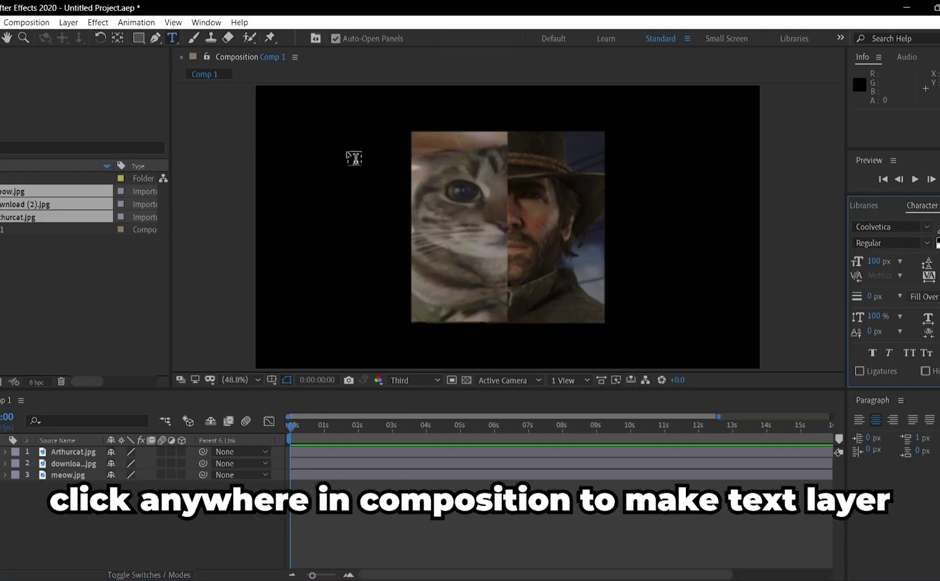
pyautogui.click(467, 193)
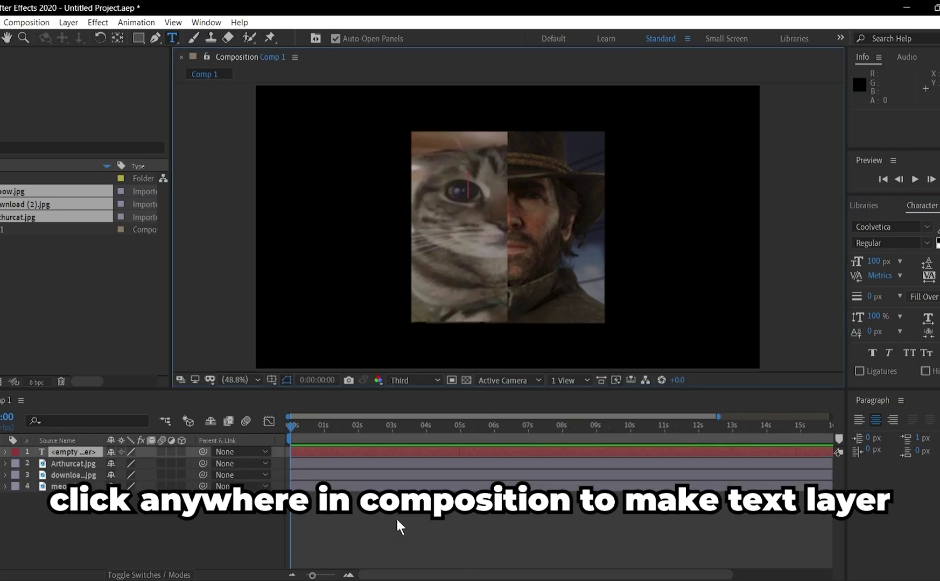
pyautogui.hotkey('ctrl', 'z')
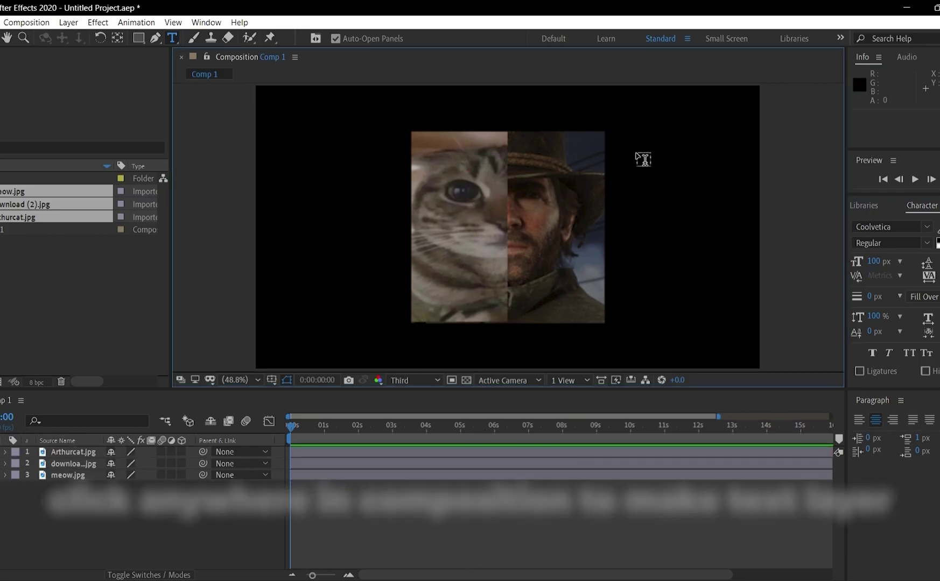
pyautogui.click(639, 156)
pyautogui.write('text')
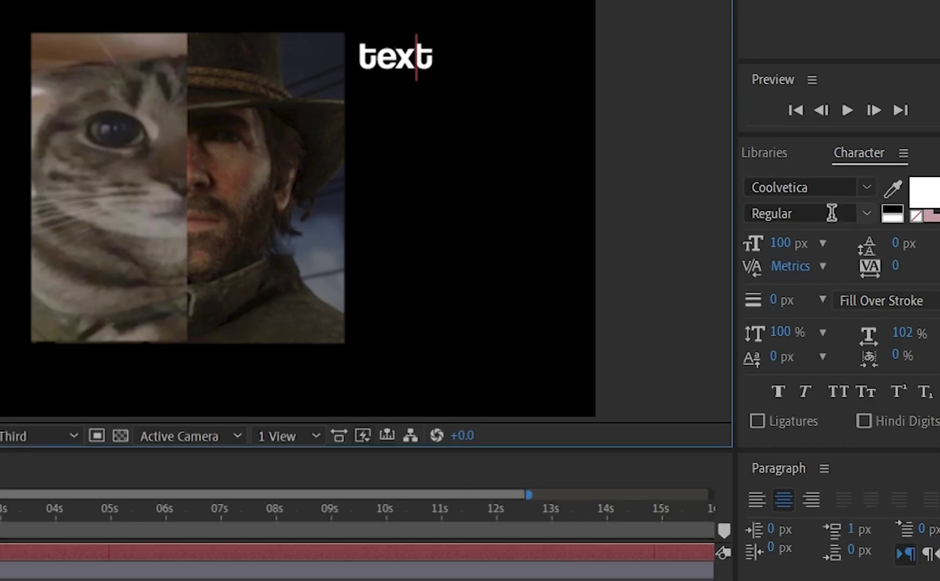
# Format the whole text with a 149 px font size, a light grey fill and wider letter spacing
pyautogui.hotkey('ctrl', 'a')
pyautogui.moveTo(783, 243); pyautogui.dragTo(829, 241)
pyautogui.moveTo(829, 241); pyautogui.dragTo(843, 241)
pyautogui.moveTo(895, 243); pyautogui.dragTo(904, 244)
pyautogui.click(923, 192)
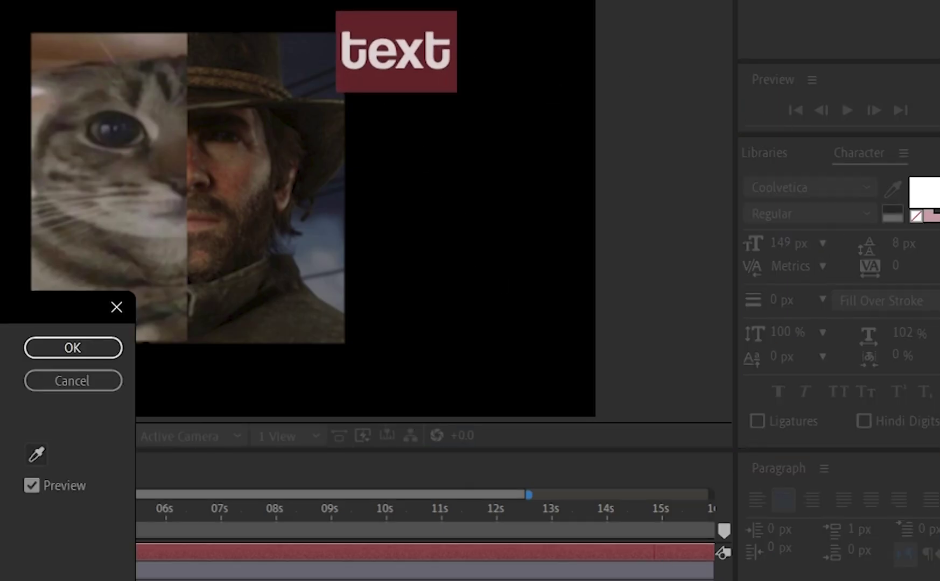
pyautogui.moveTo(1, 323); pyautogui.dragTo(2, 258)
pyautogui.click(71, 347)
pyautogui.moveTo(895, 265); pyautogui.dragTo(936, 266)
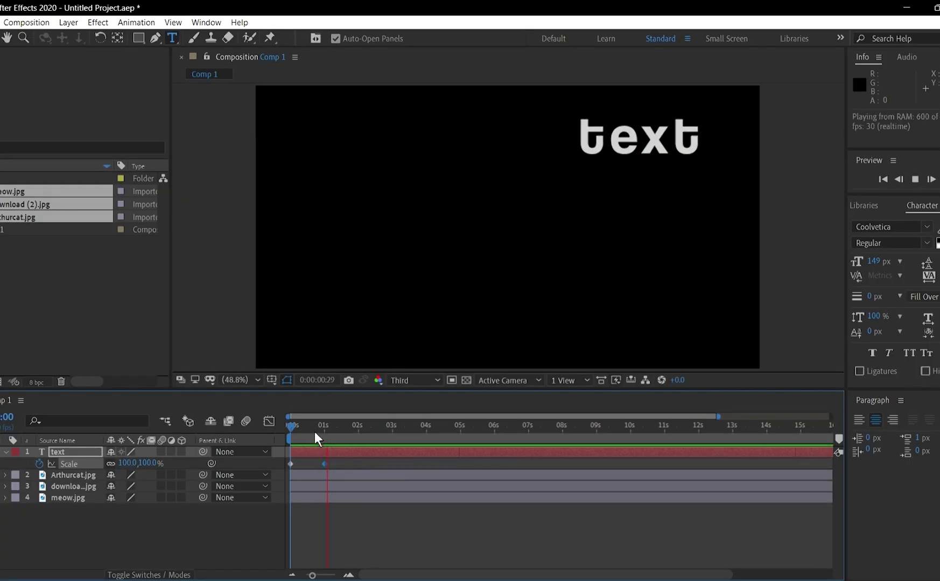
# Try the Stylize Glow effect on the text layer and remove it again
pyautogui.press('space')
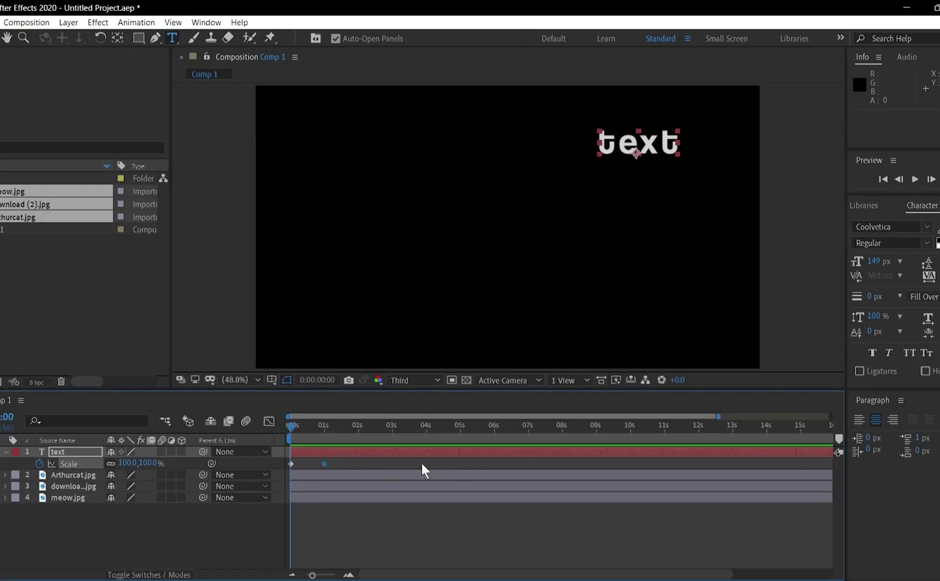
pyautogui.click(421, 463)
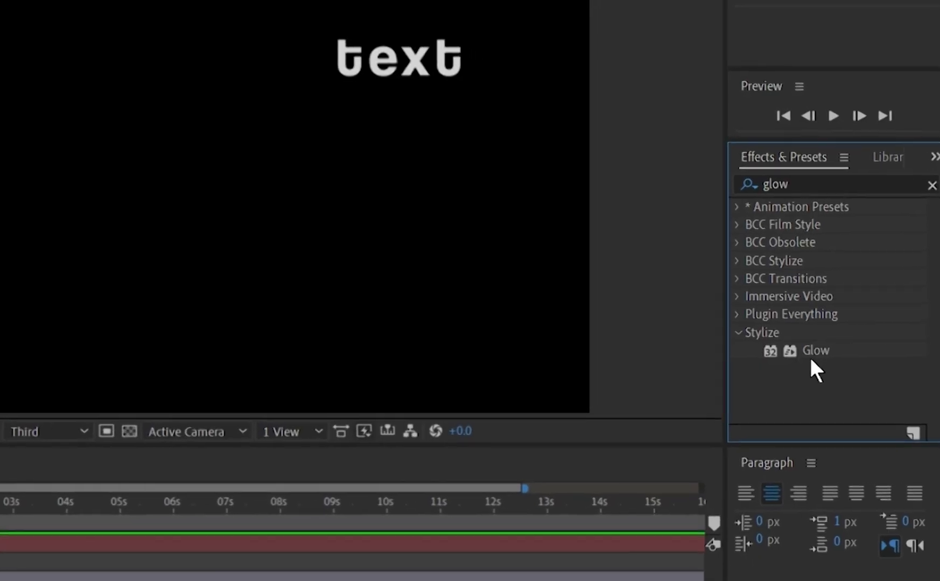
pyautogui.click(821, 348)
pyautogui.moveTo(817, 346); pyautogui.dragTo(311, 451)
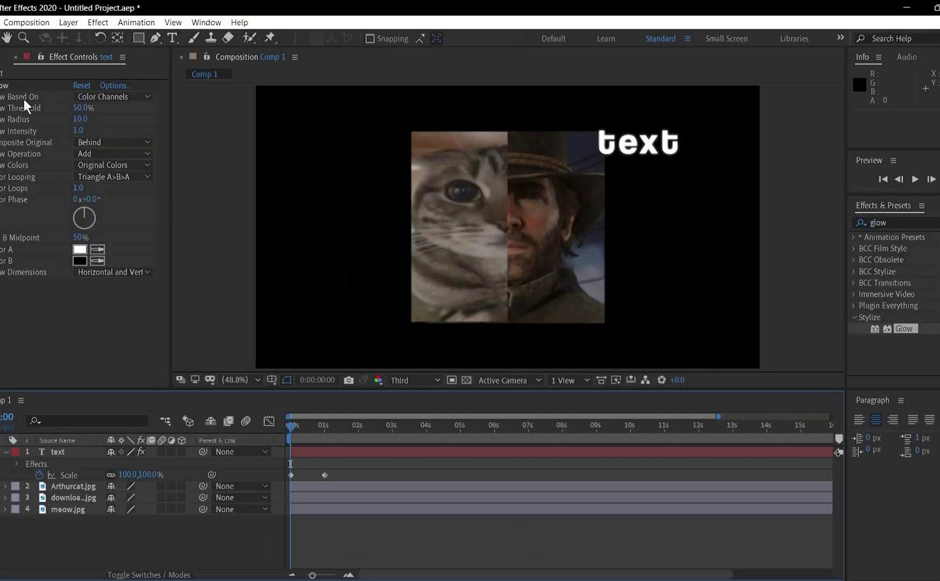
pyautogui.click(2, 85)
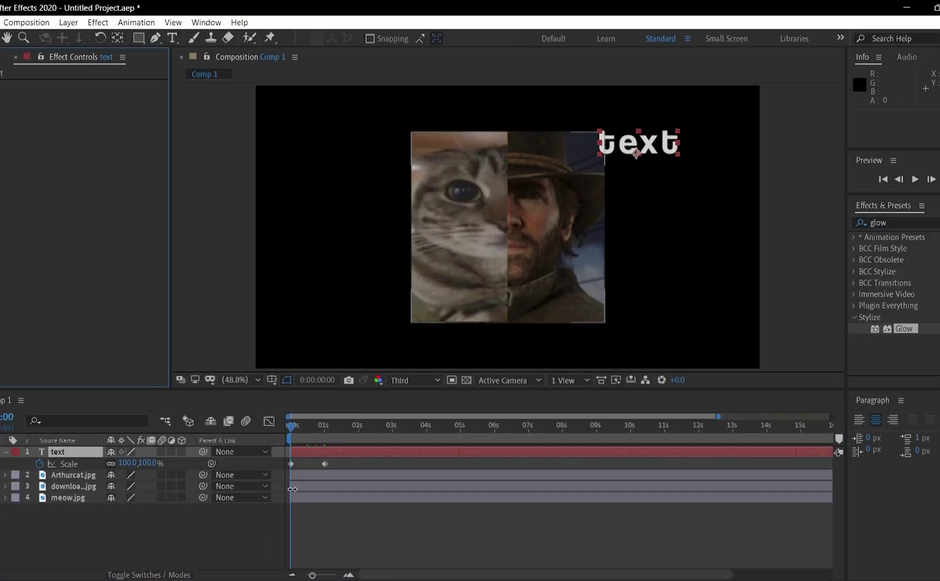
# Pre-compose the text and Arthurcat.jpg layers into Pre-comp 1, moving all attributes, and apply the Glow effect to it
pyautogui.keyDown('ctrl'); pyautogui.click(52, 475); pyautogui.keyUp('ctrl')
pyautogui.rightClick(58, 476)
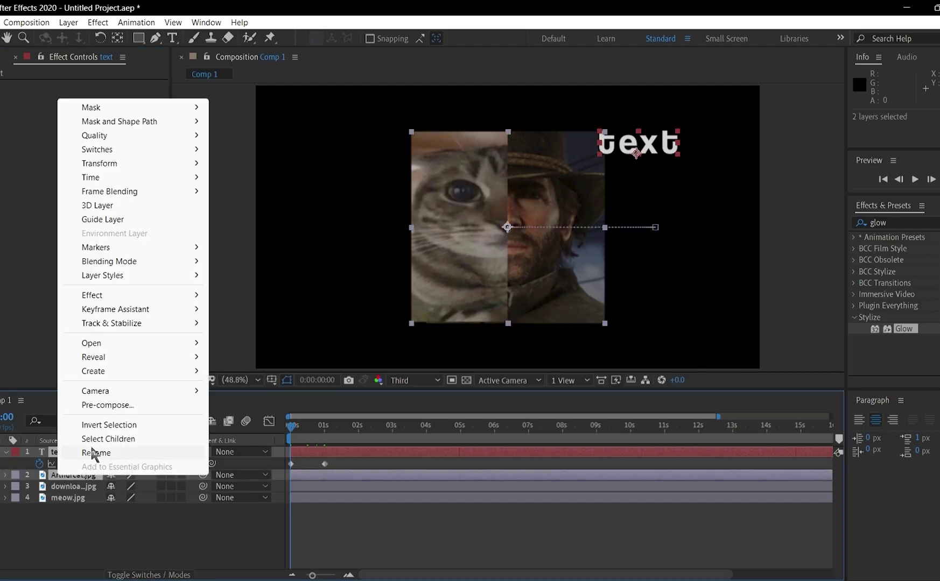
pyautogui.click(138, 404)
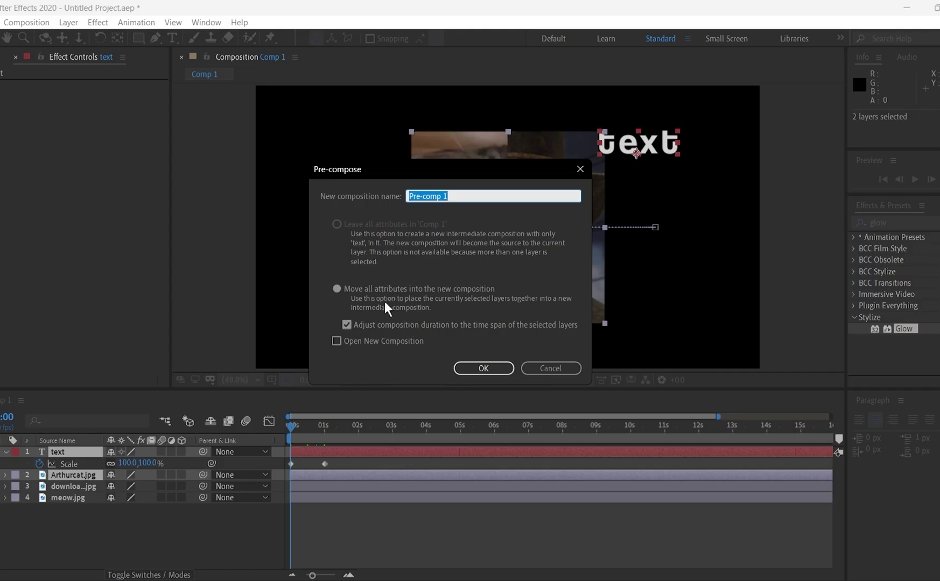
pyautogui.click(477, 368)
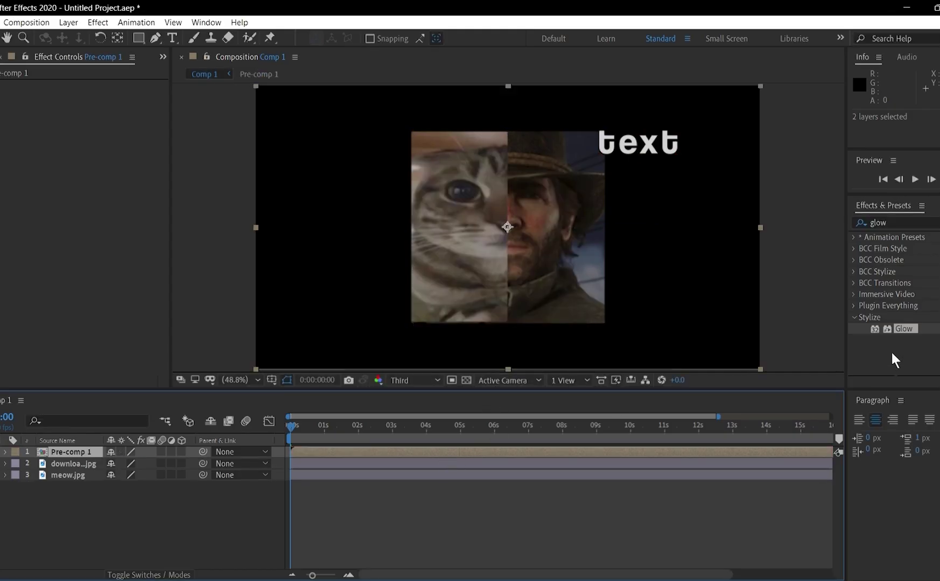
pyautogui.moveTo(897, 335); pyautogui.dragTo(501, 453)
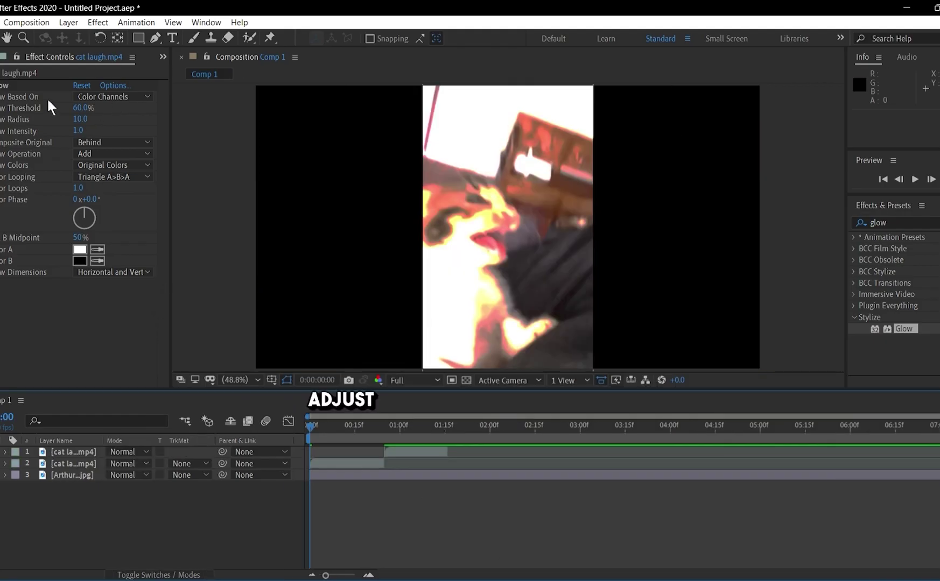
# Adjust the Glow Threshold on the first cat laugh.mp4 clip, and delete the clip's Glow effect
pyautogui.click(3, 86)
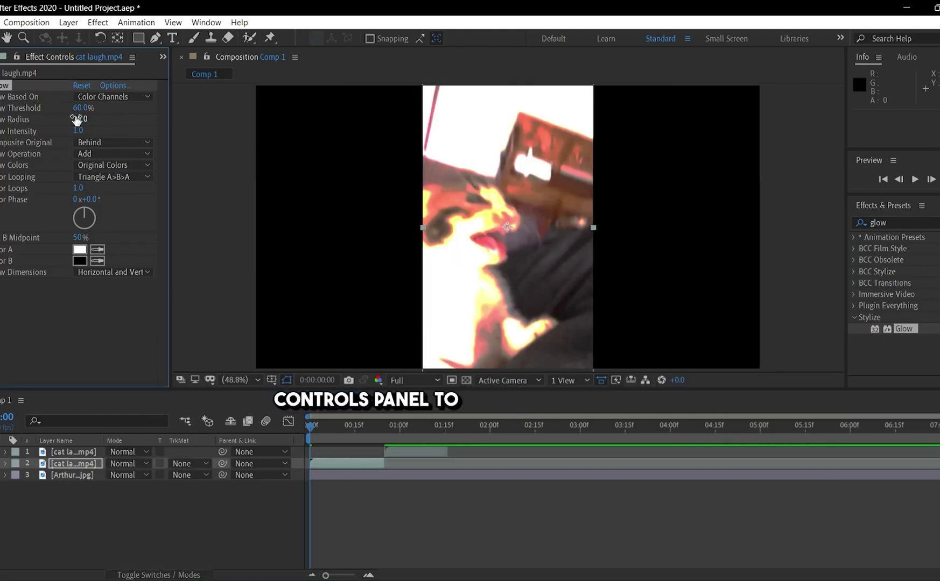
pyautogui.moveTo(80, 107)
pyautogui.moveTo(80, 108); pyautogui.dragTo(215, 124)
pyautogui.click(4, 85)
pyautogui.press('Delete')
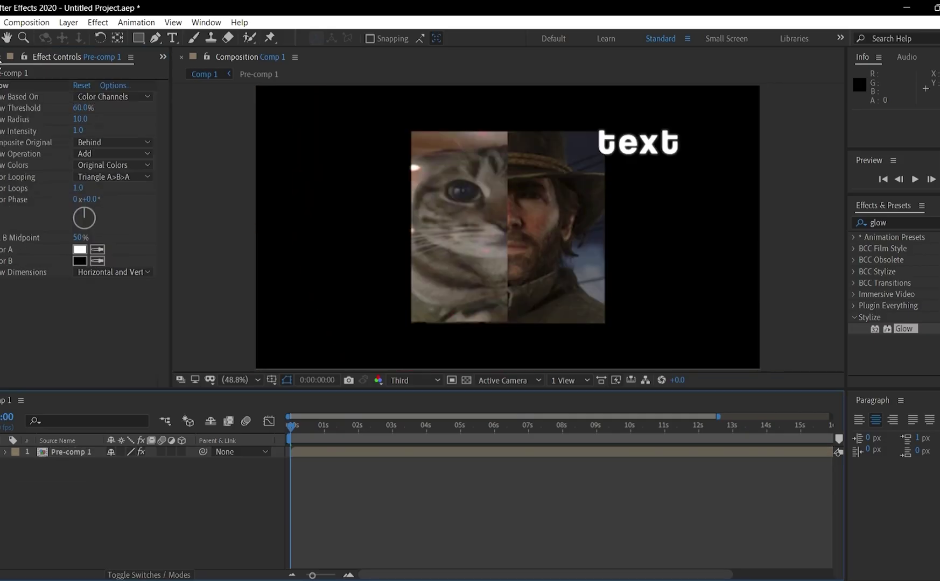
# Add Comp 1 to the Render Queue for export
pyautogui.click(5, 15)
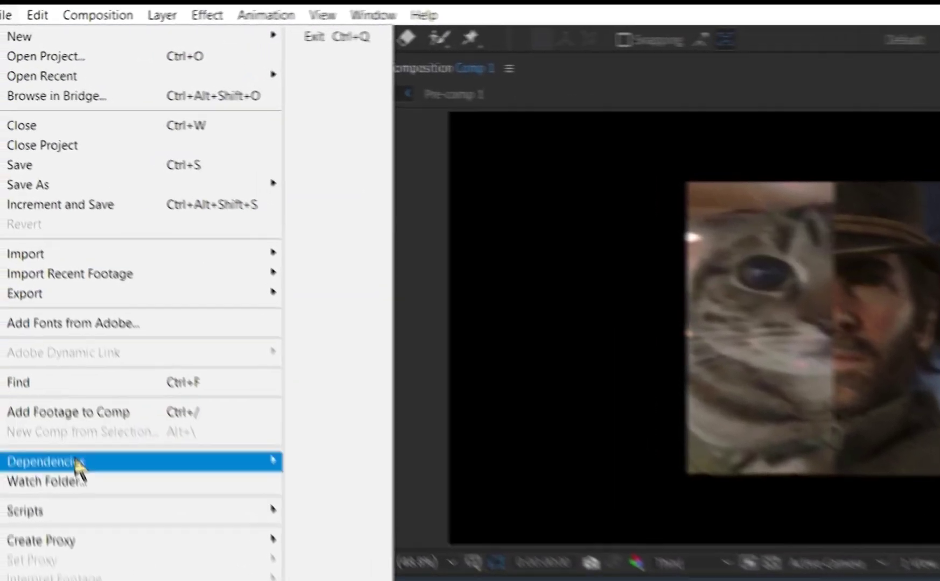
pyautogui.moveTo(12, 203)
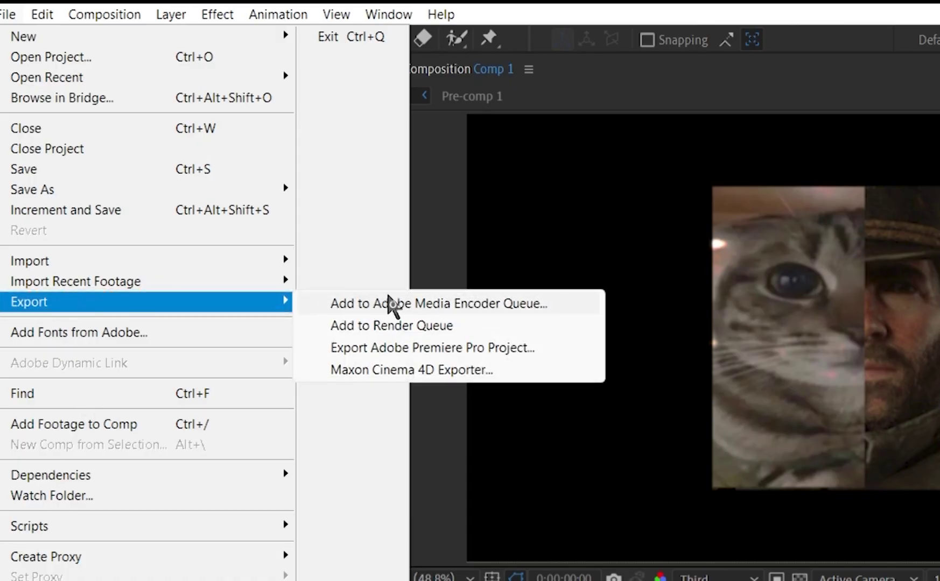
pyautogui.click(373, 325)
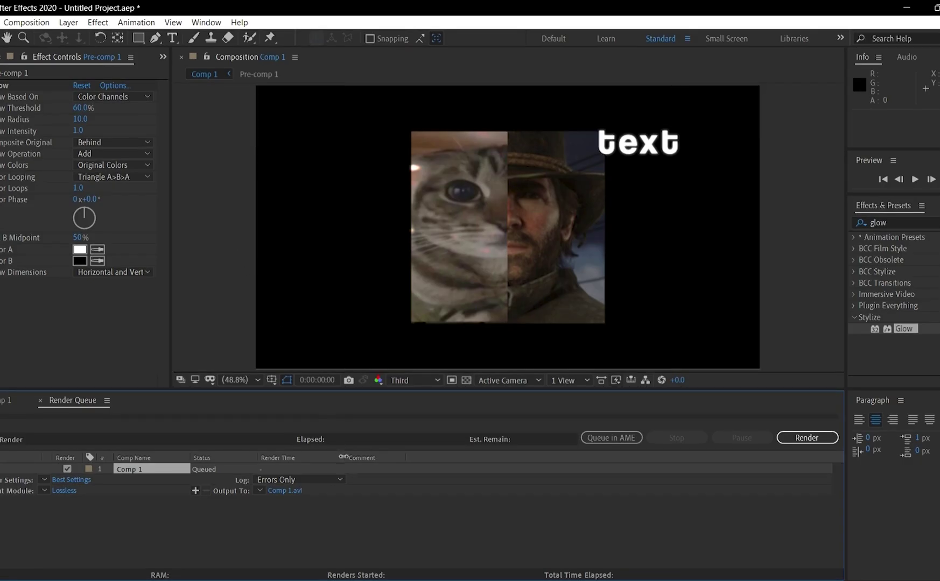
pyautogui.click(309, 518)
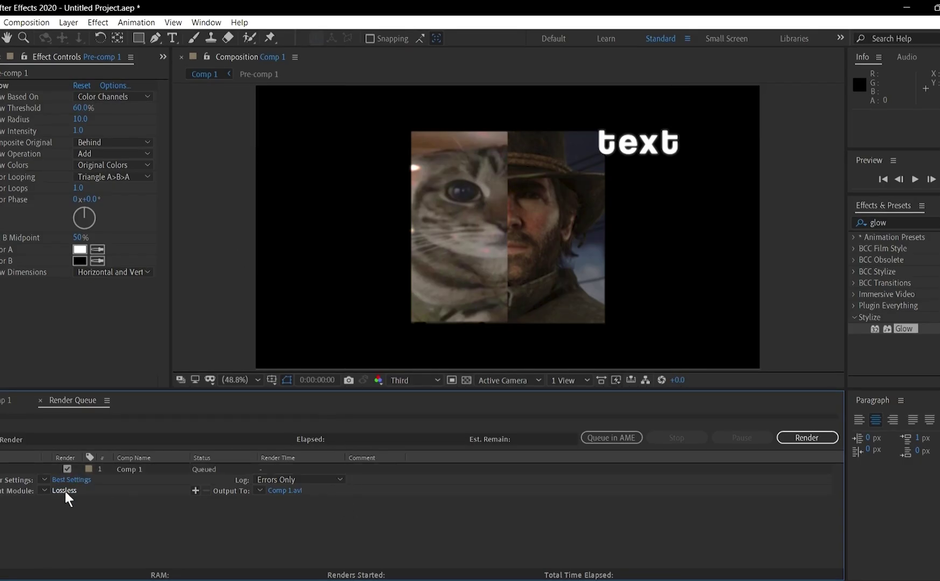
# Set the output module format of Comp 1 to AVI and its output file to Comp 1.avi in the Beginner Tuto folder
pyautogui.click(67, 491)
pyautogui.click(510, 101)
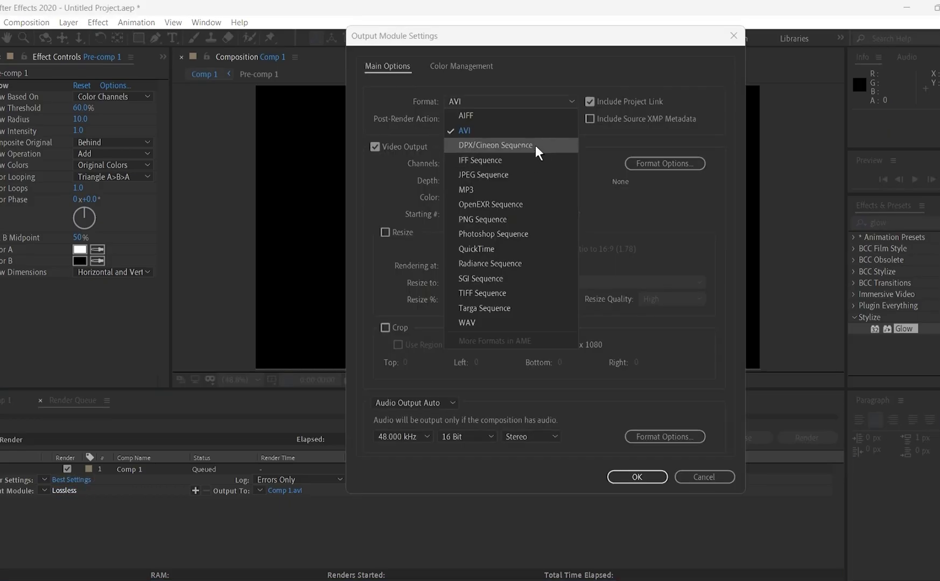
pyautogui.click(476, 130)
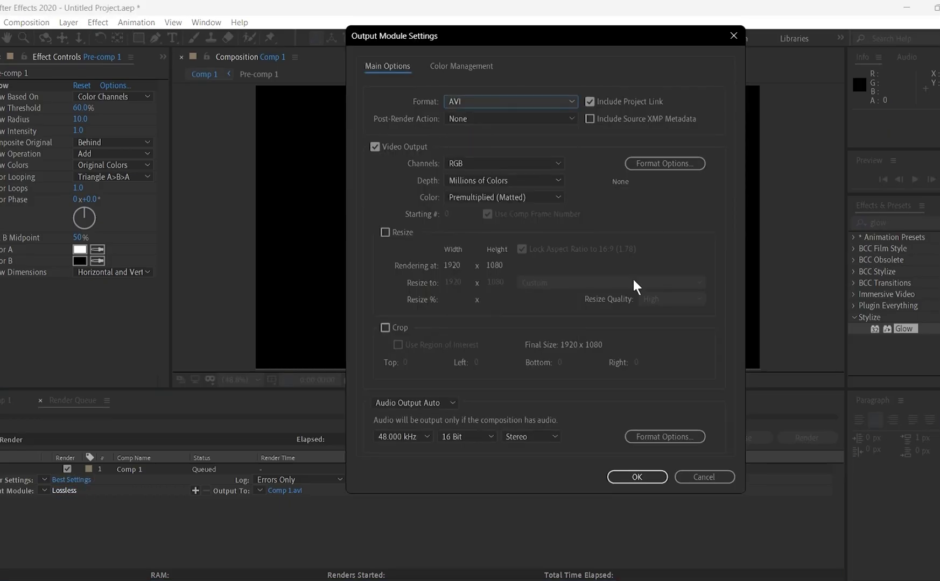
pyautogui.click(637, 477)
pyautogui.click(283, 490)
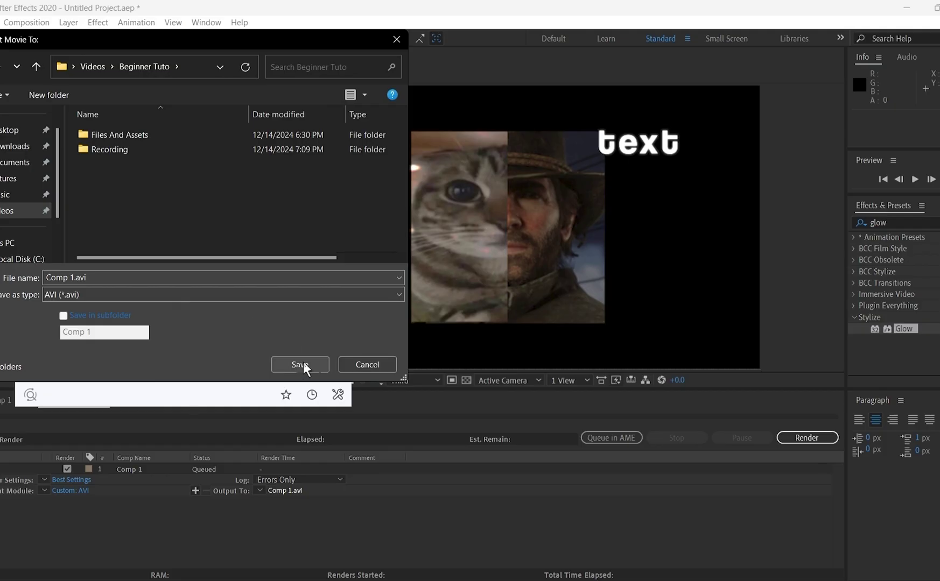
pyautogui.click(303, 362)
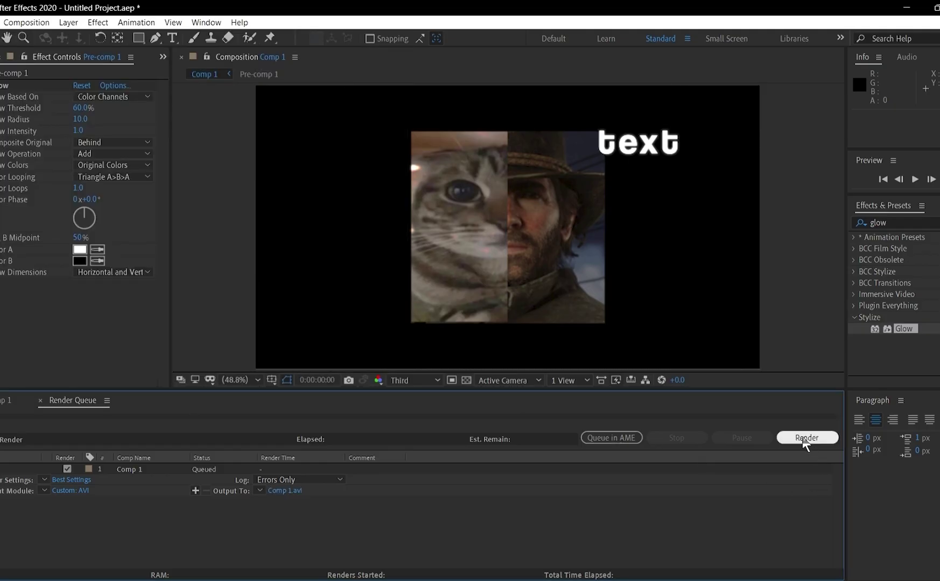